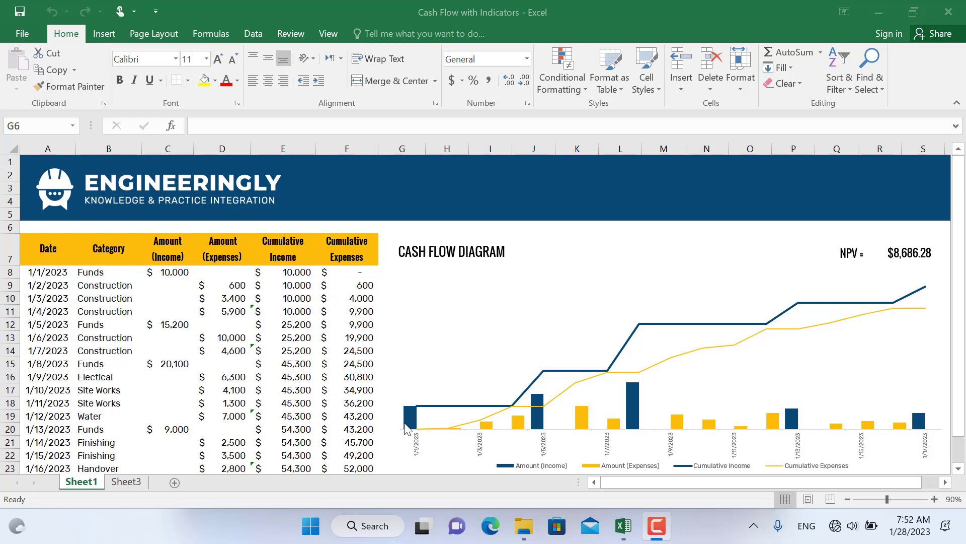
# On Sheet1, enter 20000 in C12 as the 1/5/2023 Funds income amount
pyautogui.moveTo(469, 436)
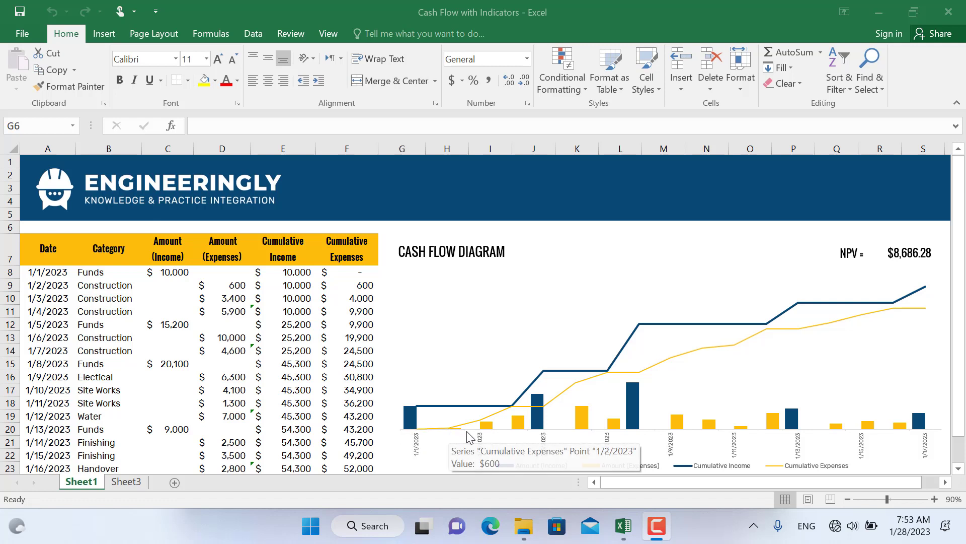
pyautogui.moveTo(518, 427)
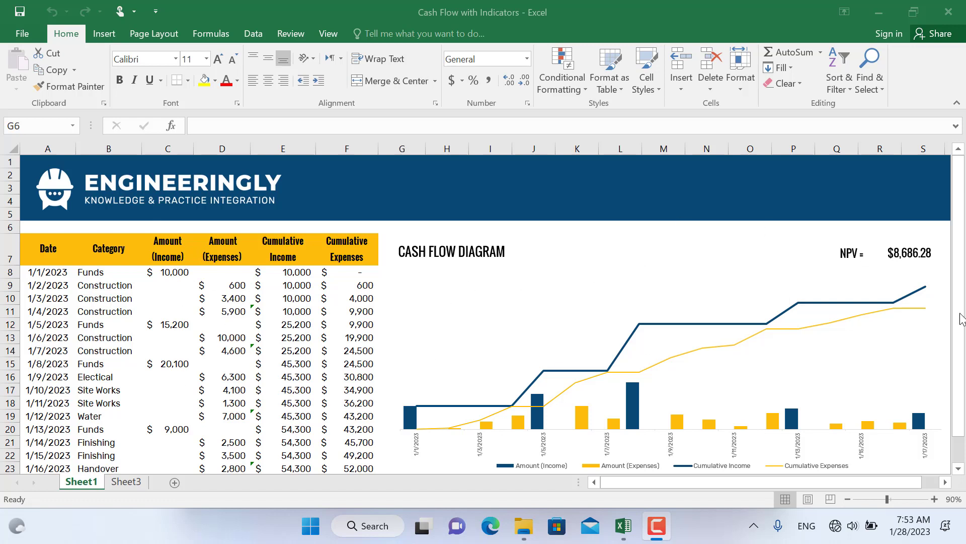
pyautogui.click(868, 176)
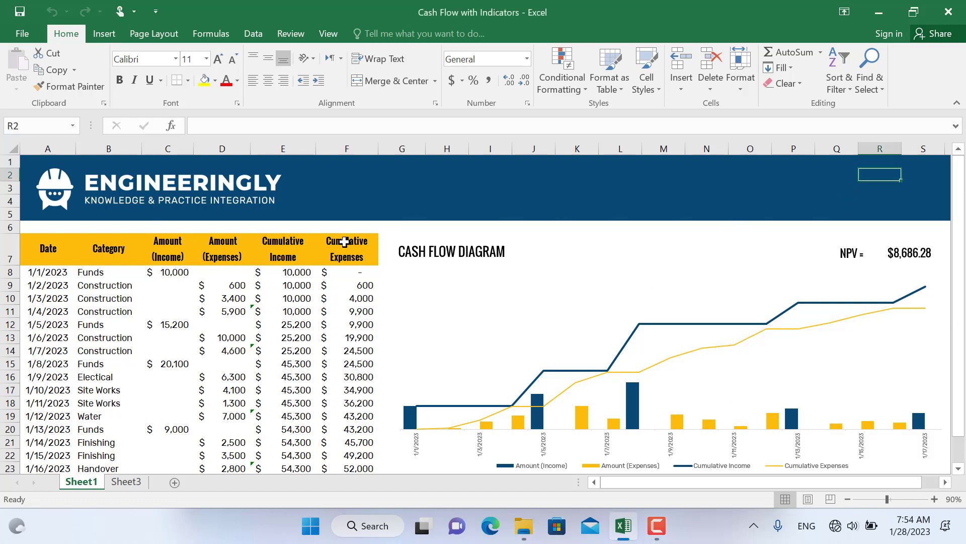
pyautogui.click(170, 325)
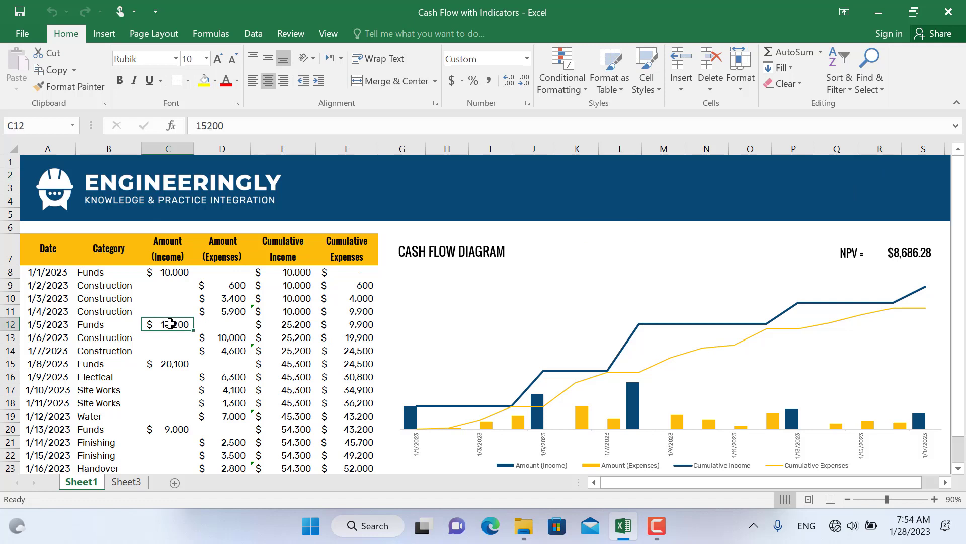
pyautogui.write('2')
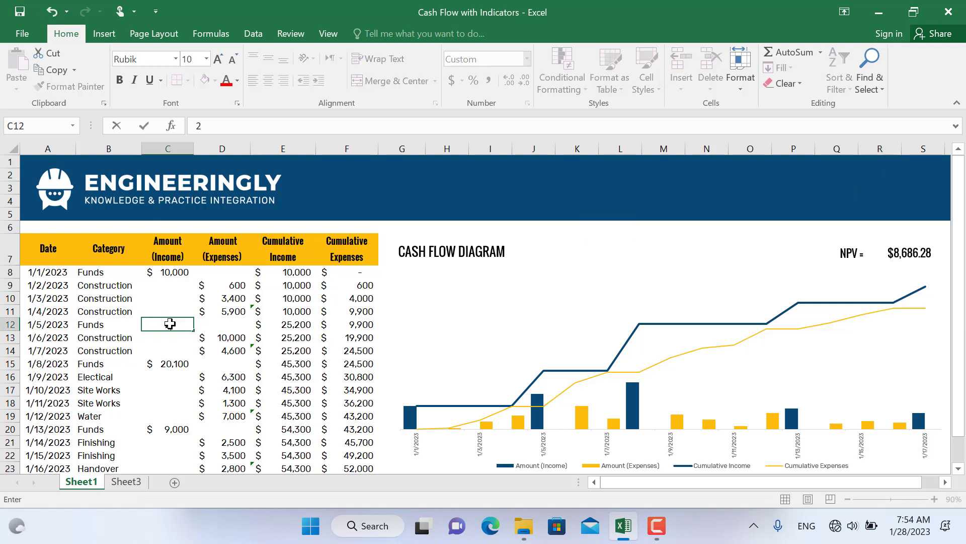
pyautogui.write('0000')
# Commit the new 20,000 income value
pyautogui.press('Return')
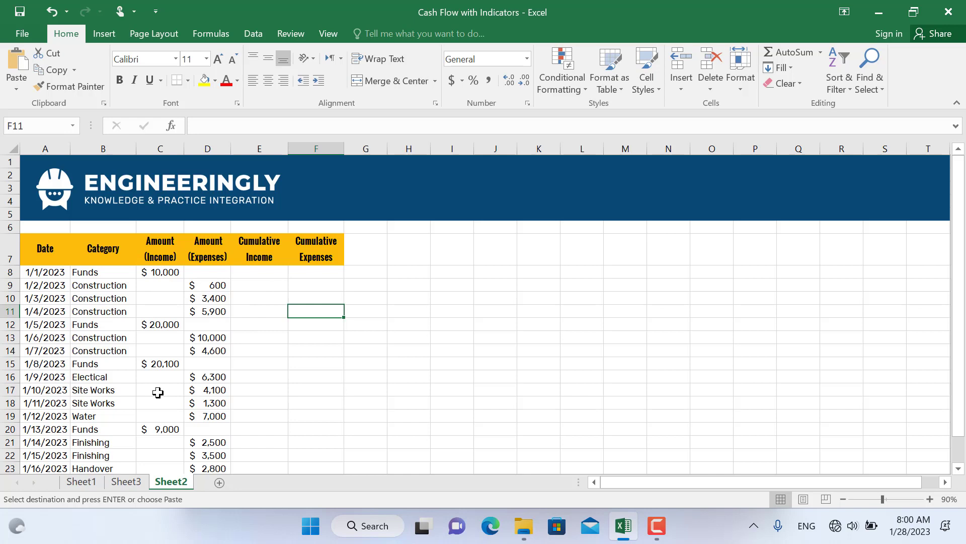
# Enter =SUM($C$8:C8) in E8 and fill it down the Cumulative Income column
pyautogui.click(267, 273)
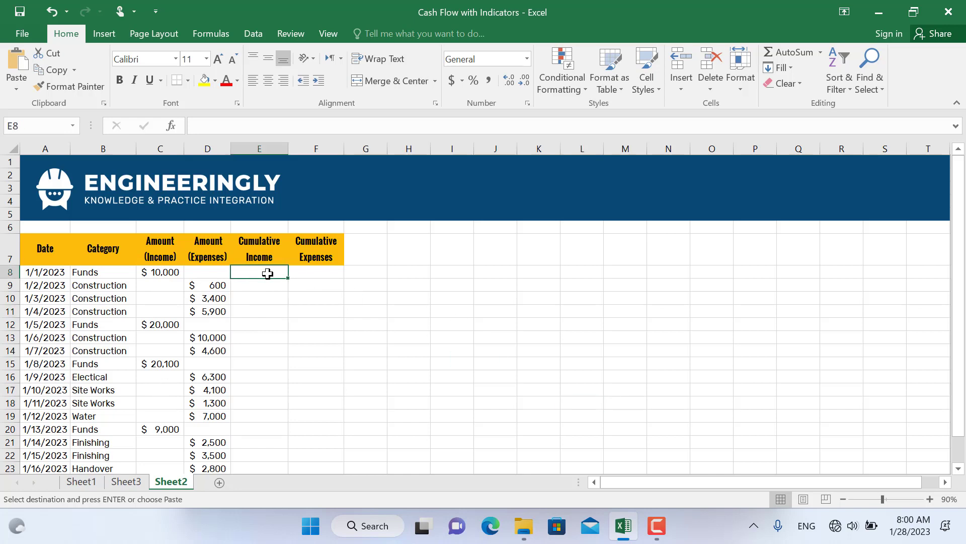
pyautogui.write('=su')
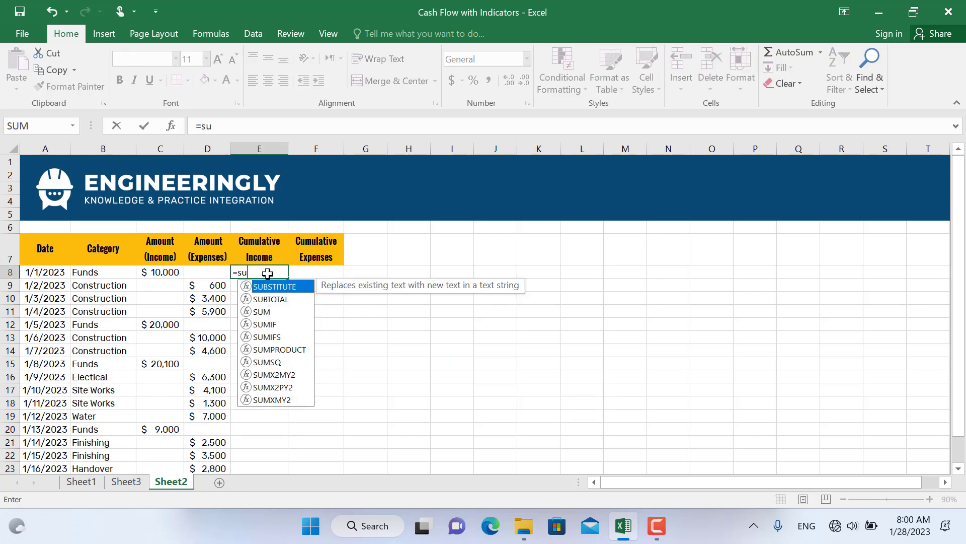
pyautogui.write('m(')
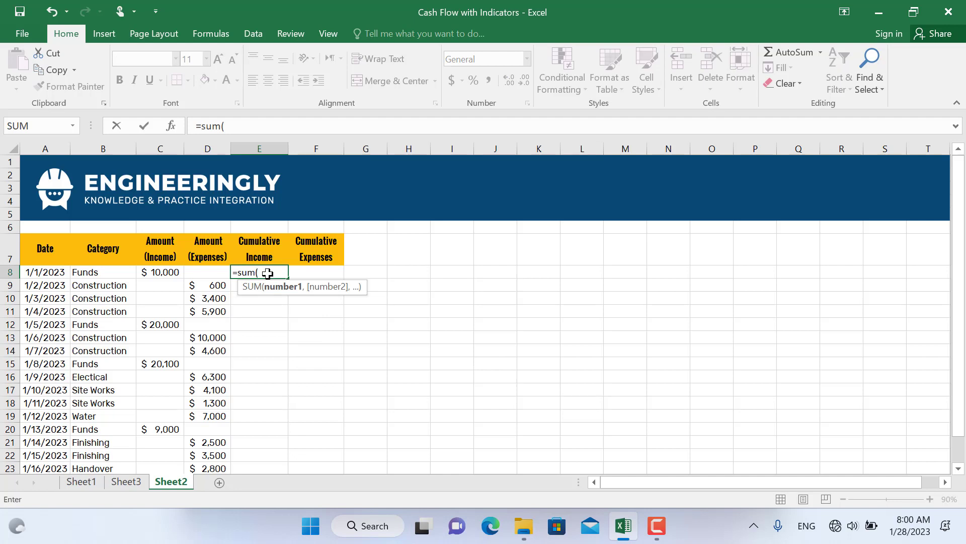
pyautogui.click(157, 272)
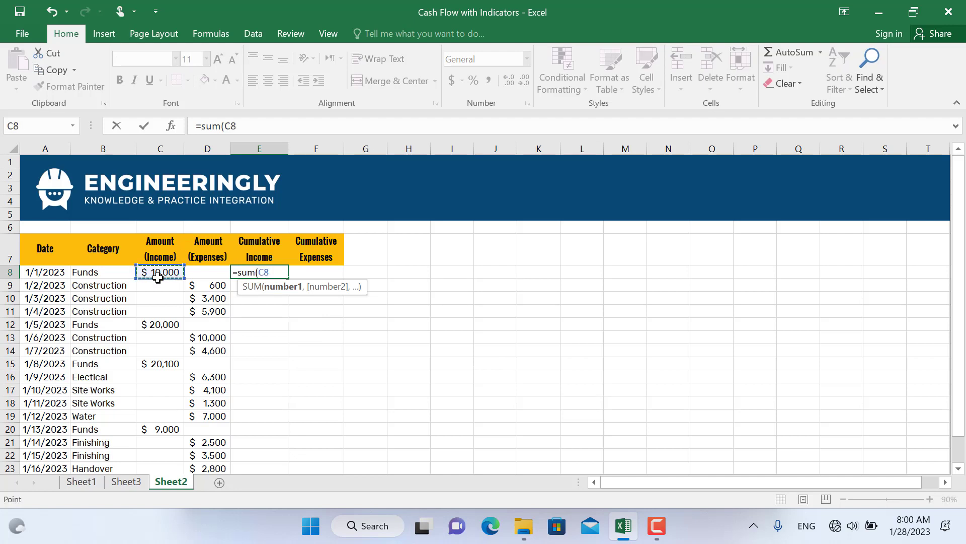
pyautogui.press('F4')
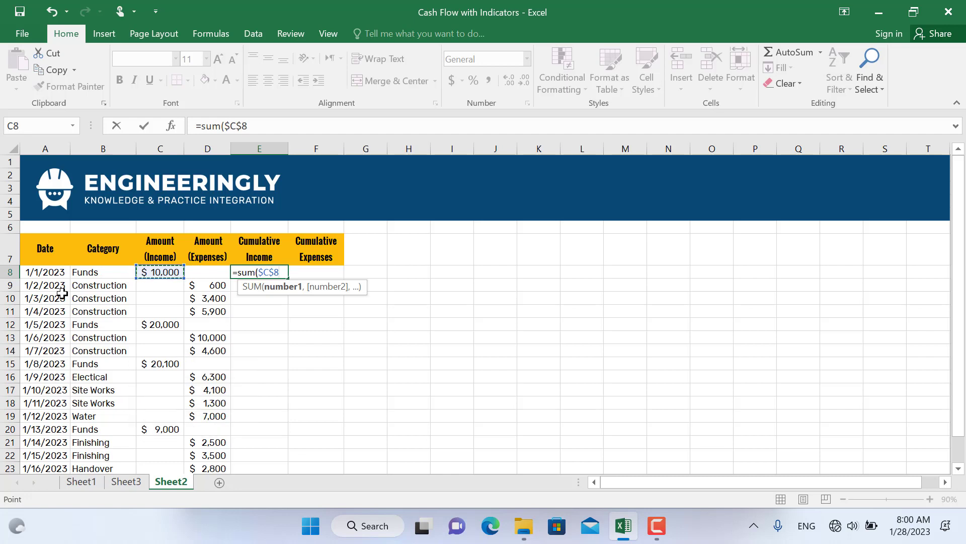
pyautogui.write(':')
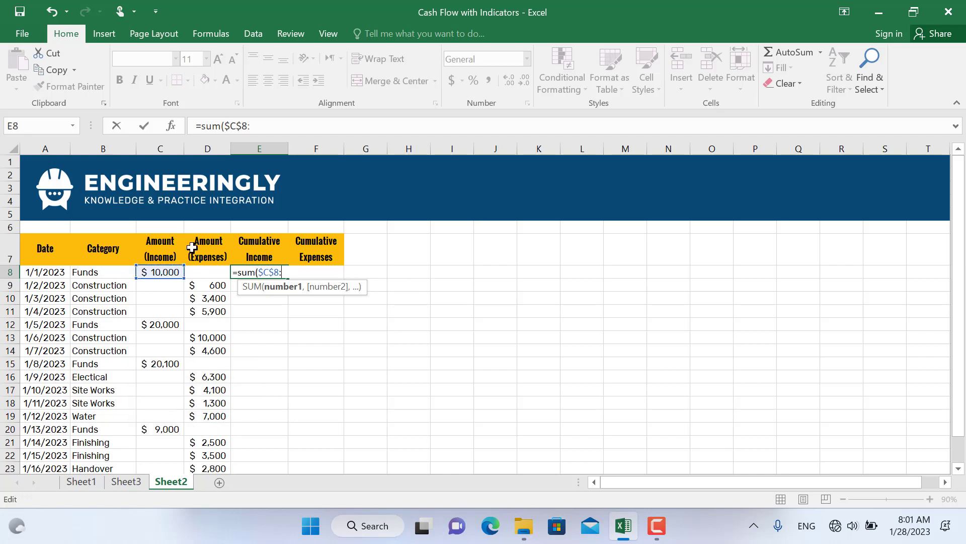
pyautogui.click(168, 271)
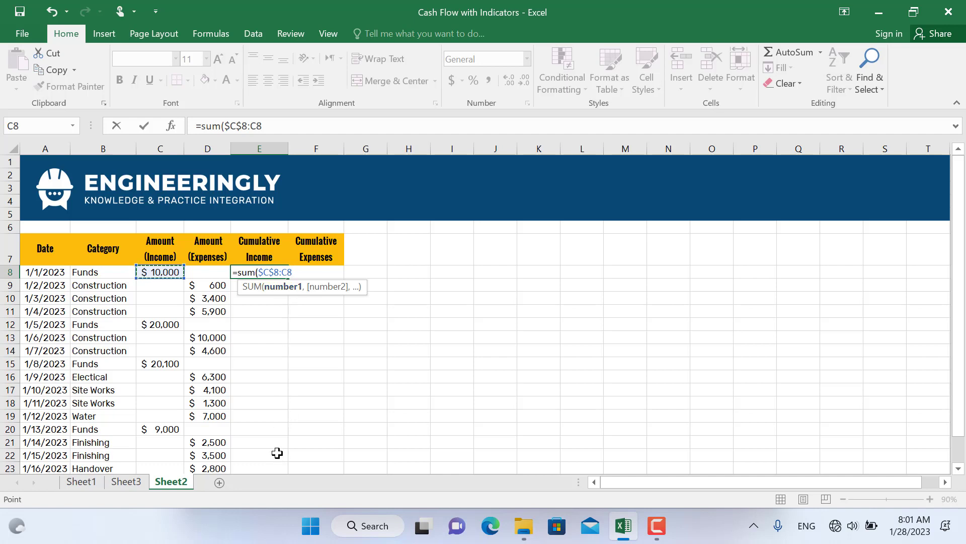
pyautogui.press('Return')
pyautogui.click(285, 275)
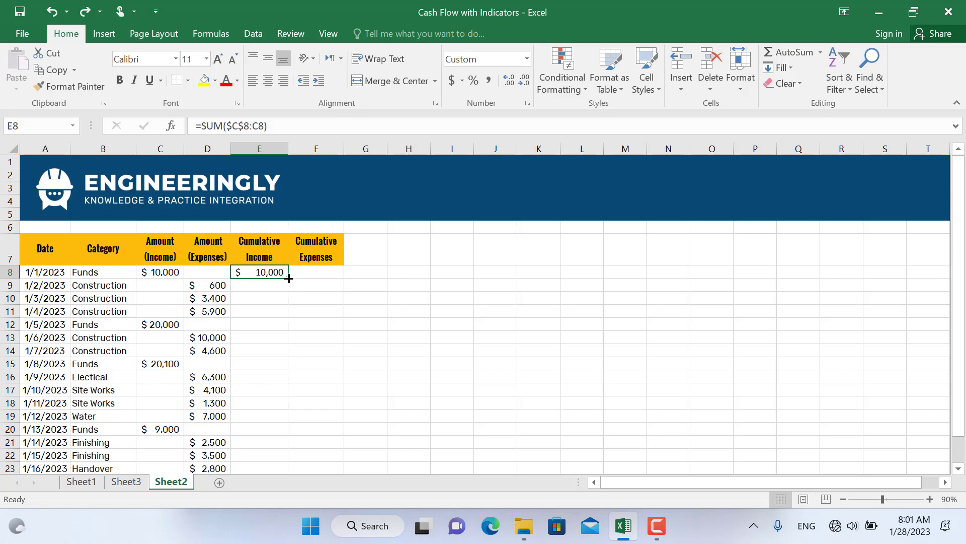
pyautogui.doubleClick(289, 278)
pyautogui.scroll(-1, 279, 322)
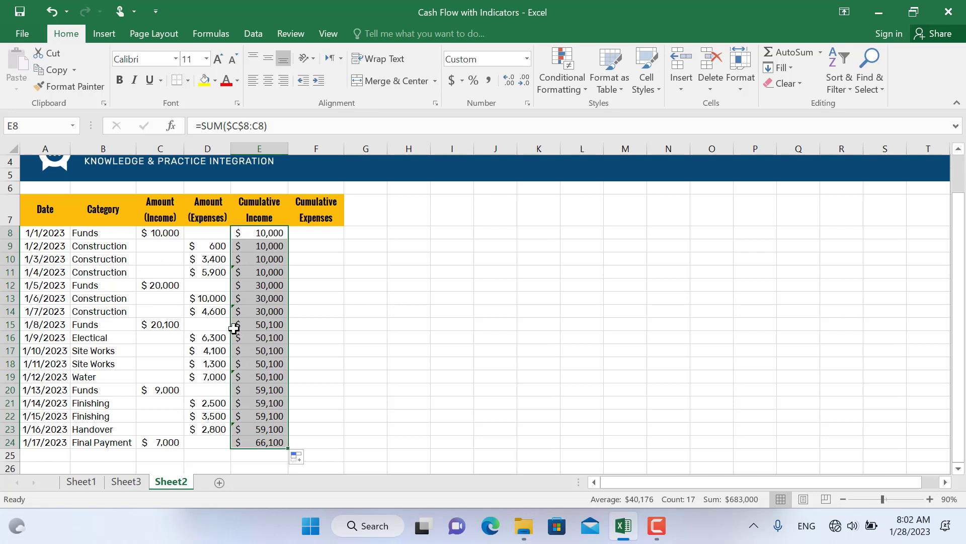
pyautogui.scroll(1, 234, 328)
pyautogui.click(270, 274)
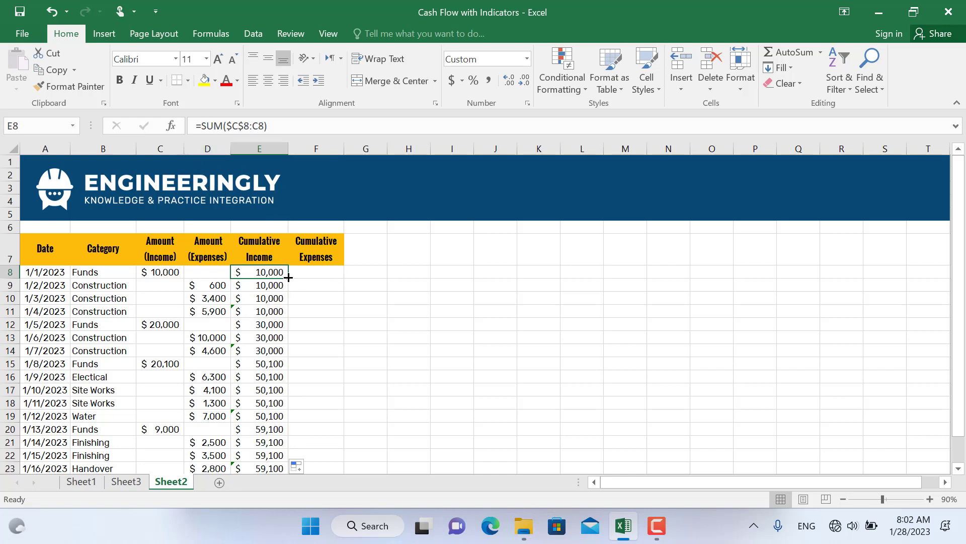
# Copy the formula to F8, change it to =SUM($D$8:D8), and fill down Cumulative Expenses
pyautogui.moveTo(289, 277); pyautogui.dragTo(324, 276)
pyautogui.click(328, 272)
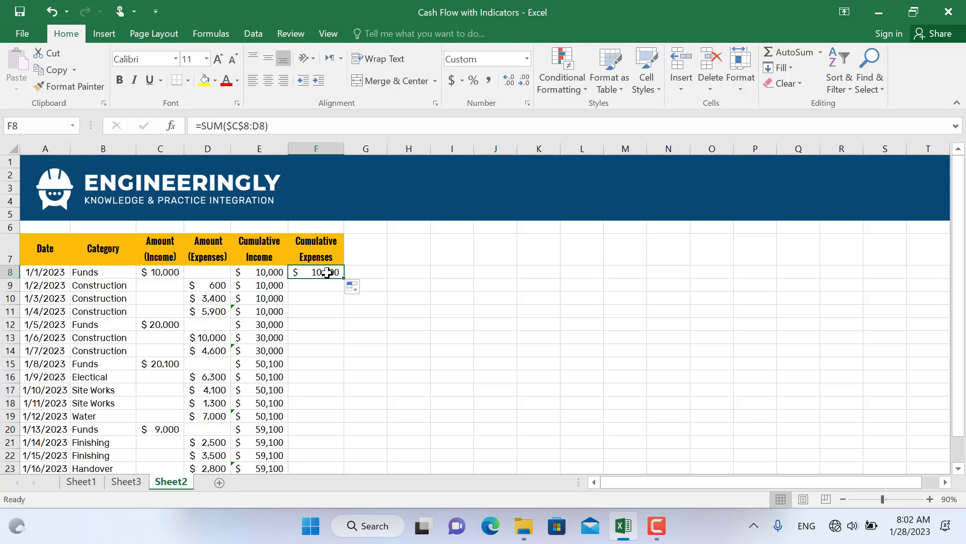
pyautogui.click(239, 125)
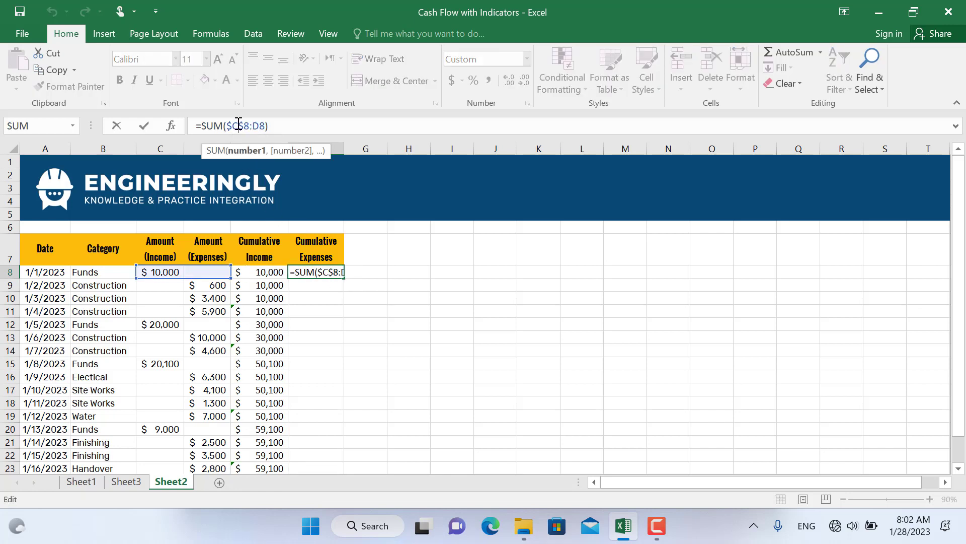
pyautogui.press('BackSpace')
pyautogui.write('d')
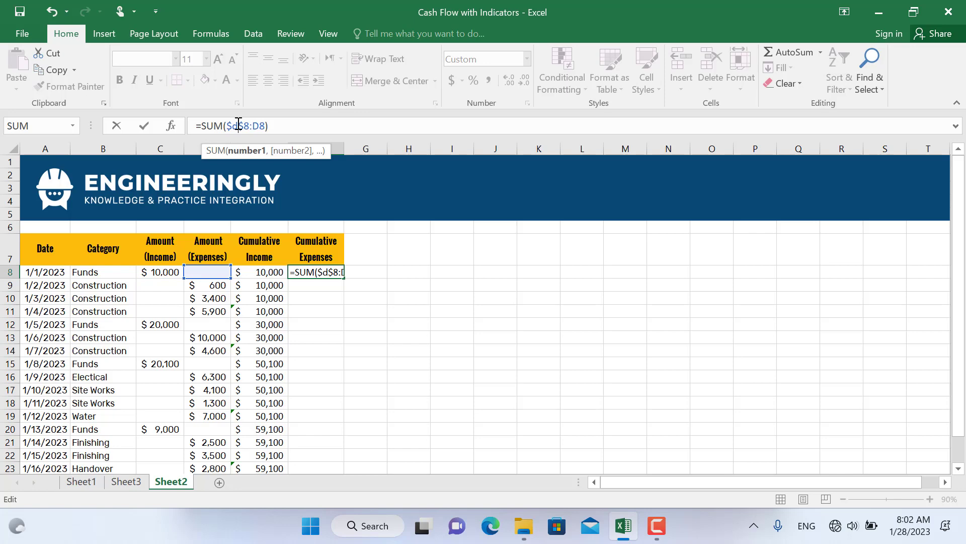
pyautogui.press('Return')
pyautogui.click(334, 272)
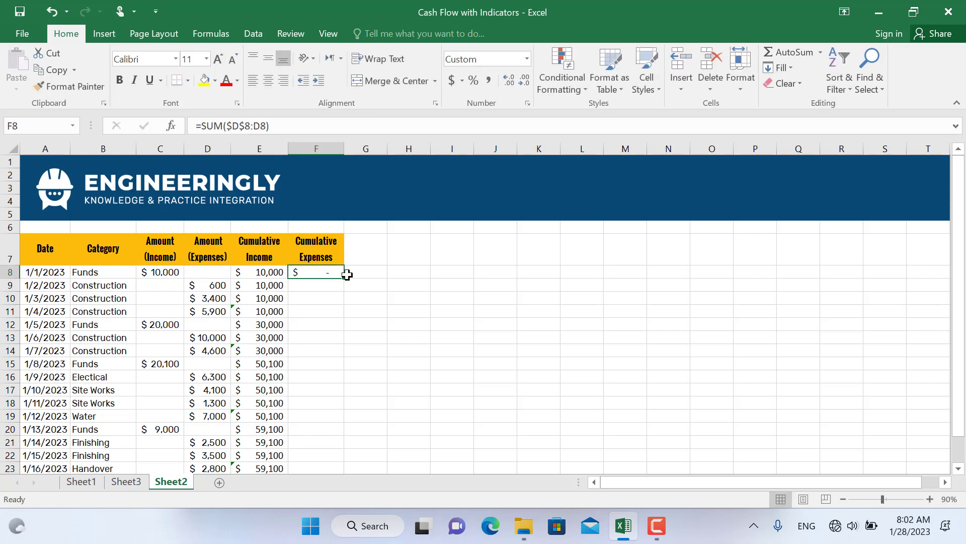
pyautogui.doubleClick(344, 280)
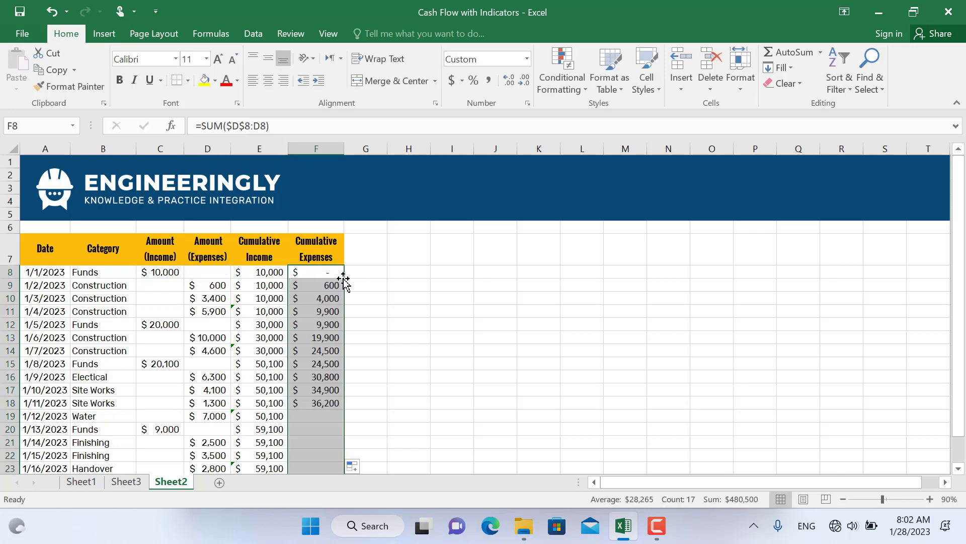
pyautogui.click(318, 334)
pyautogui.scroll(-1, 317, 332)
pyautogui.scroll(1, 317, 332)
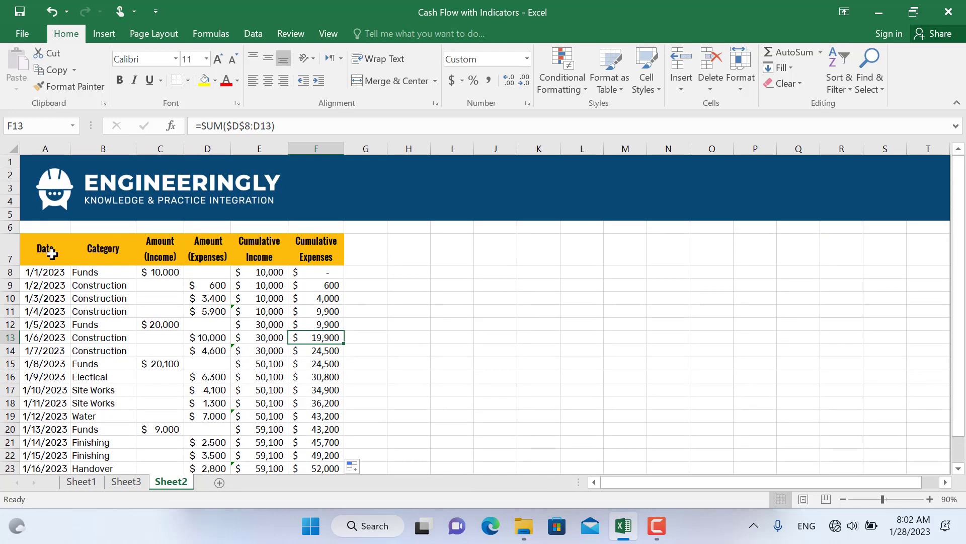
# Insert a clustered column chart of the dates, amounts and cumulative columns
pyautogui.moveTo(52, 254); pyautogui.dragTo(39, 446)
pyautogui.moveTo(160, 209); pyautogui.dragTo(334, 443)
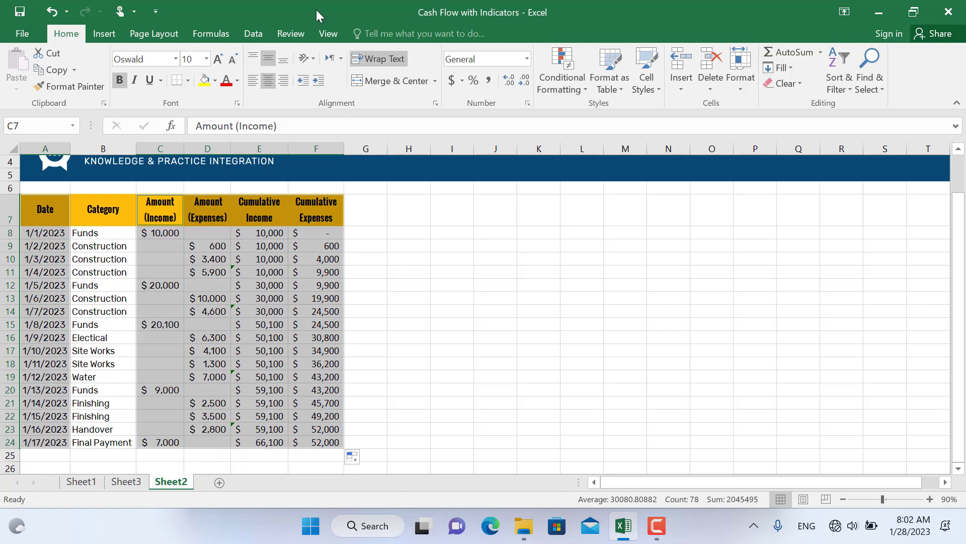
pyautogui.click(106, 35)
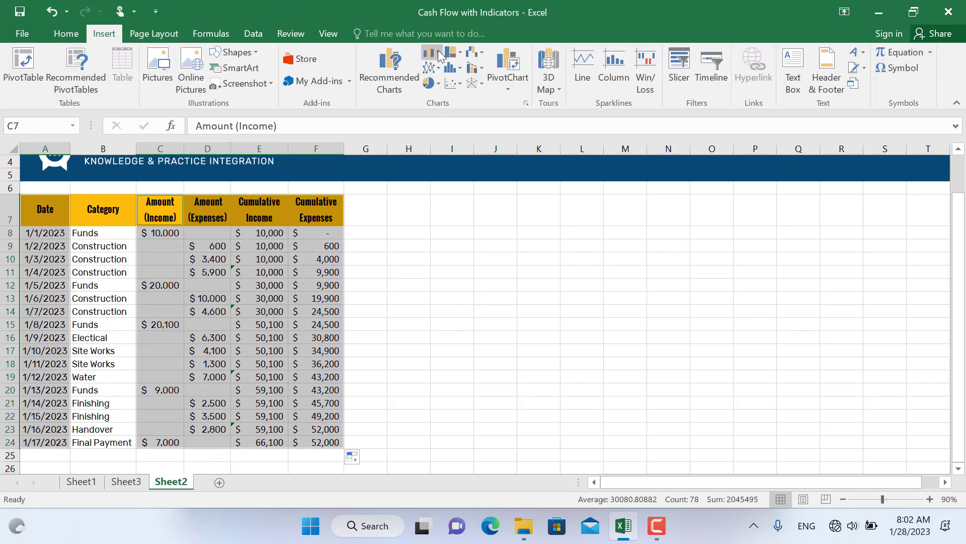
pyautogui.click(439, 55)
pyautogui.click(443, 120)
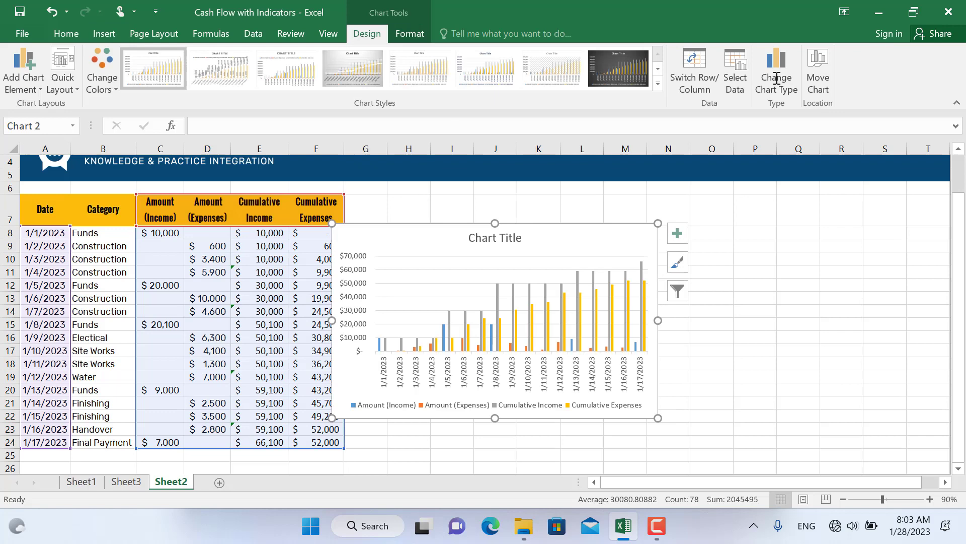
# Make it a Combo chart with Cumulative Income and Cumulative Expenses on a secondary axis
pyautogui.click(787, 71)
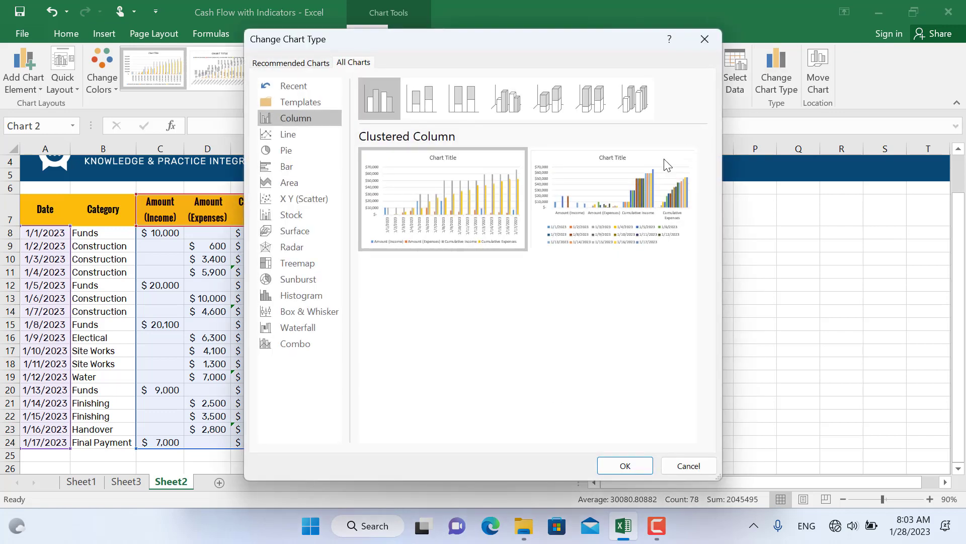
pyautogui.click(292, 345)
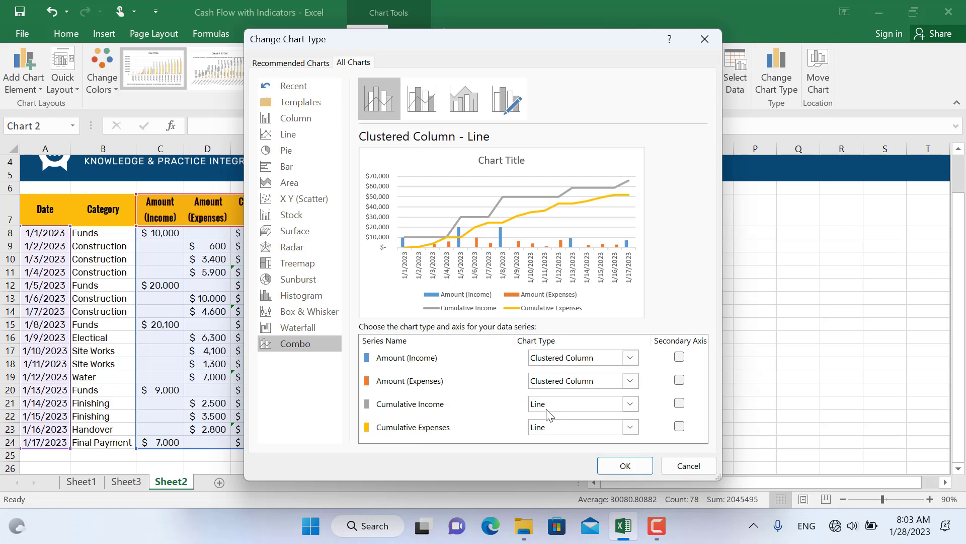
pyautogui.click(679, 403)
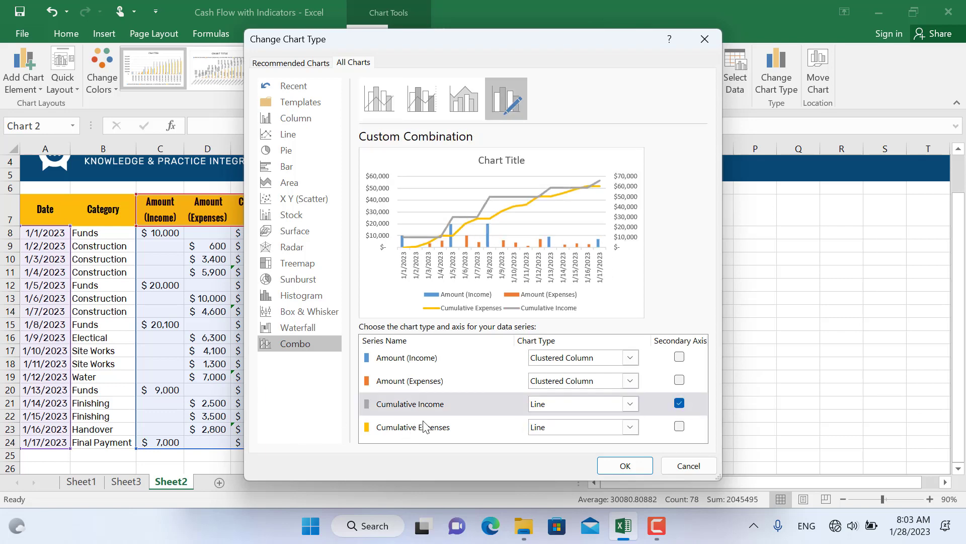
pyautogui.click(679, 427)
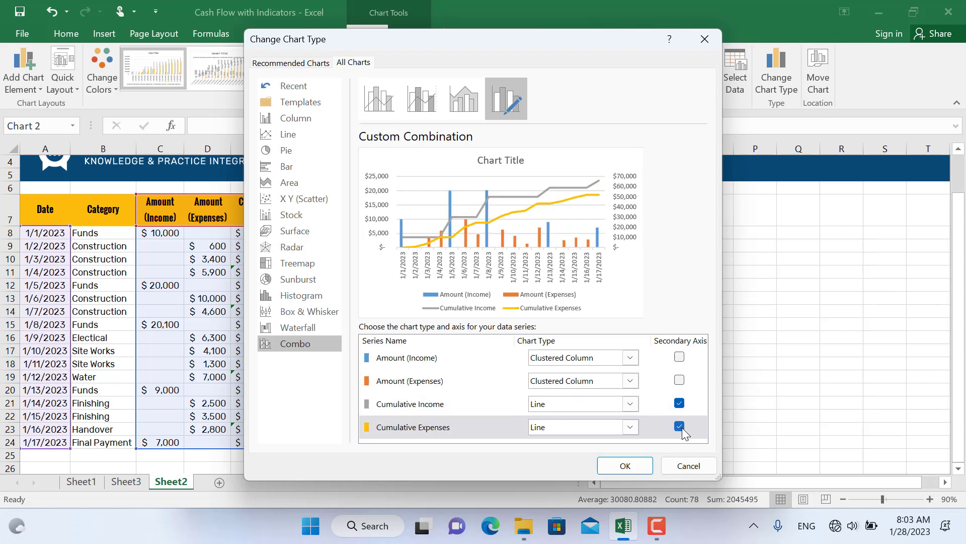
pyautogui.click(625, 465)
# Enlarge the combo chart, widening and heightening it, and nudge it up and right
pyautogui.scroll(1, 464, 323)
pyautogui.moveTo(659, 359); pyautogui.dragTo(911, 361)
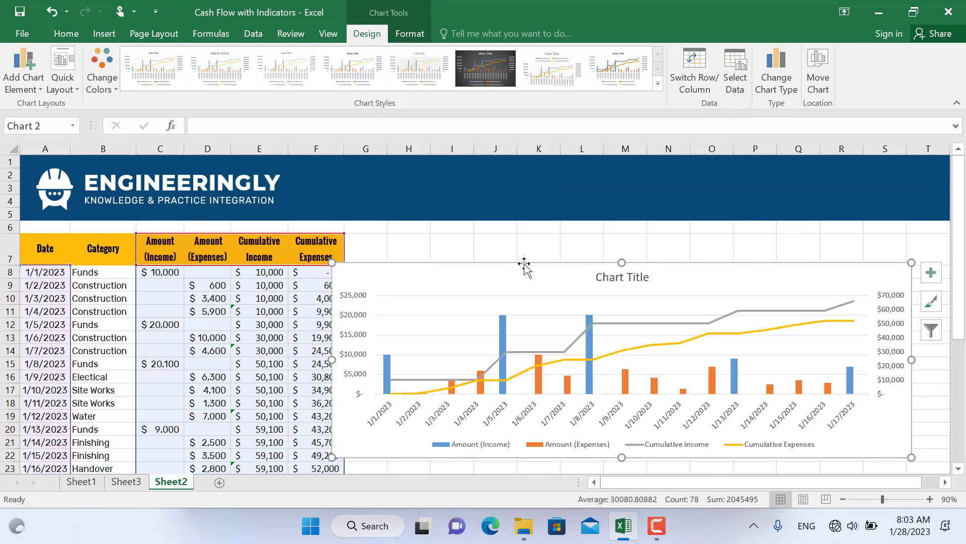
pyautogui.moveTo(622, 262); pyautogui.dragTo(616, 234)
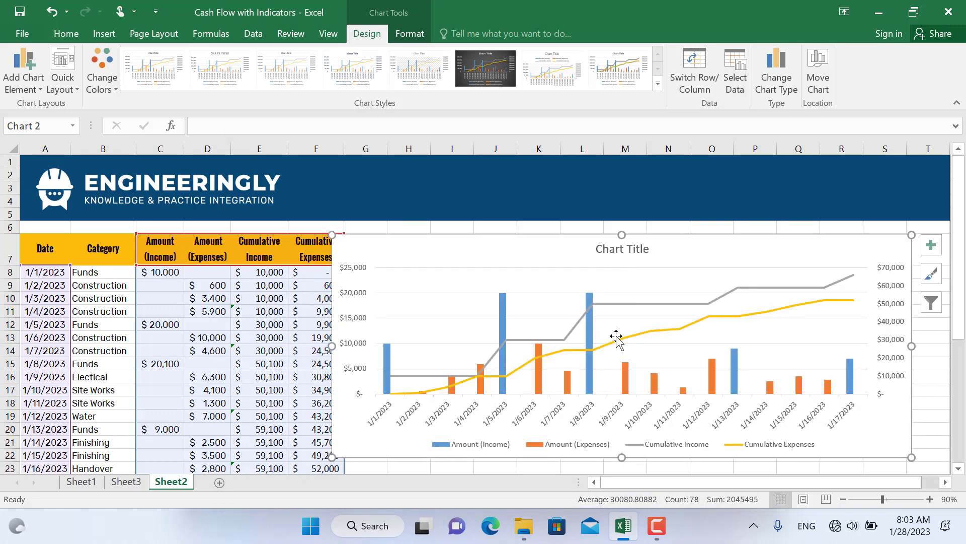
pyautogui.moveTo(509, 237); pyautogui.dragTo(530, 234)
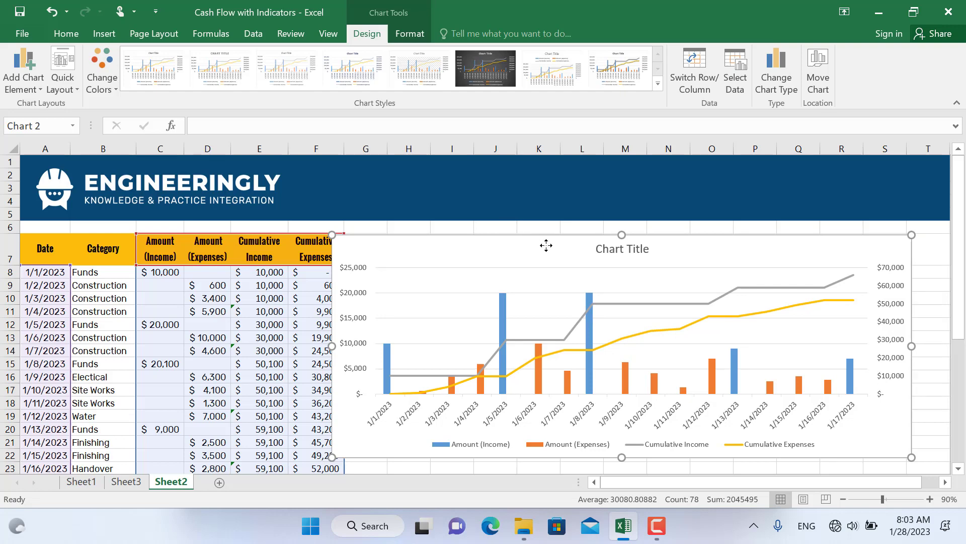
# Delete the left and right value axes and the chart gridlines
pyautogui.click(377, 289)
pyautogui.press('Delete')
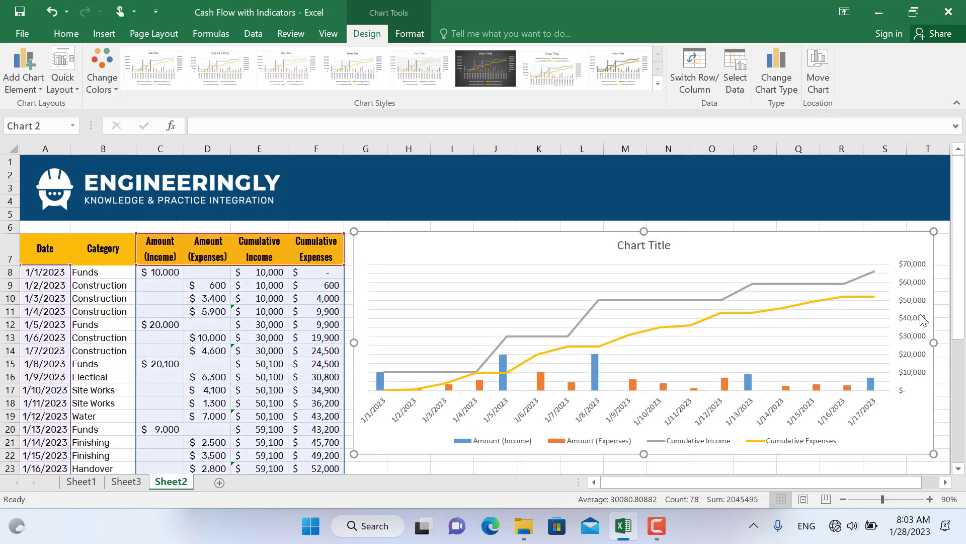
pyautogui.click(923, 319)
pyautogui.press('Delete')
pyautogui.click(850, 336)
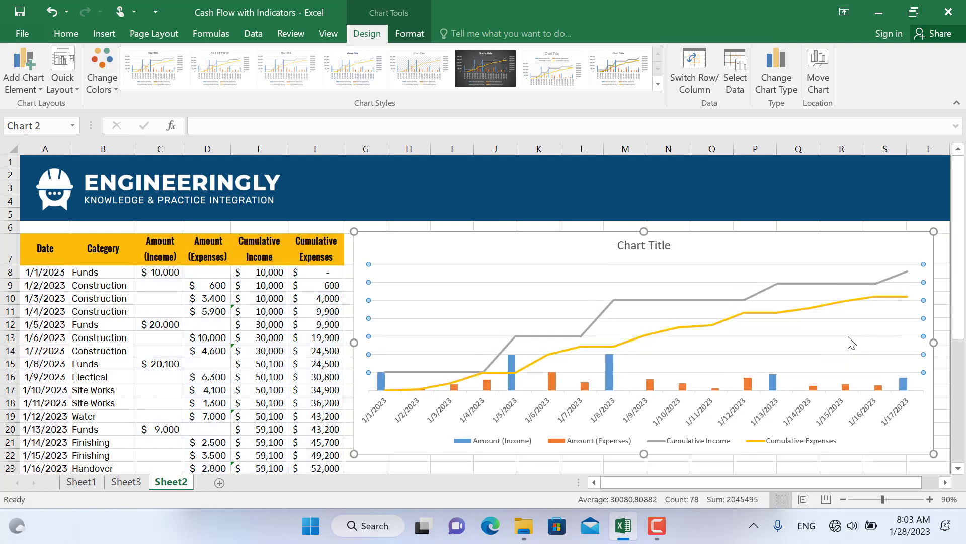
pyautogui.press('Escape')
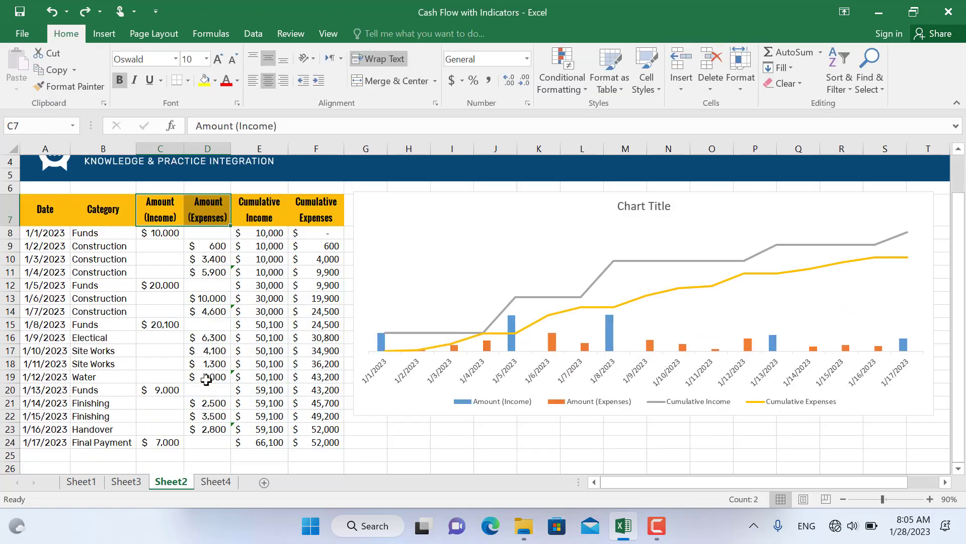
# Copy the Amount (Income) and Amount (Expenses) headers to Sheet4 A1:B1
pyautogui.click(213, 378)
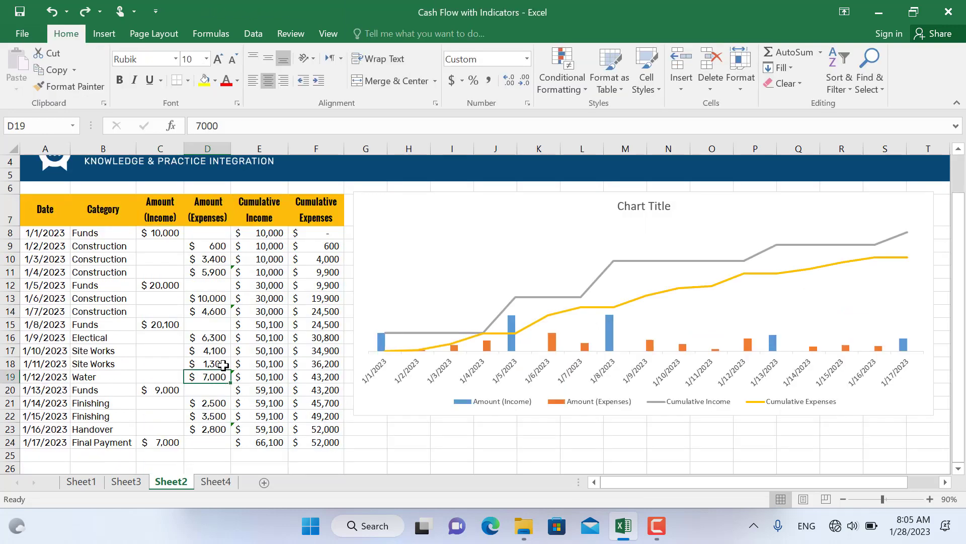
pyautogui.moveTo(158, 218); pyautogui.dragTo(194, 229)
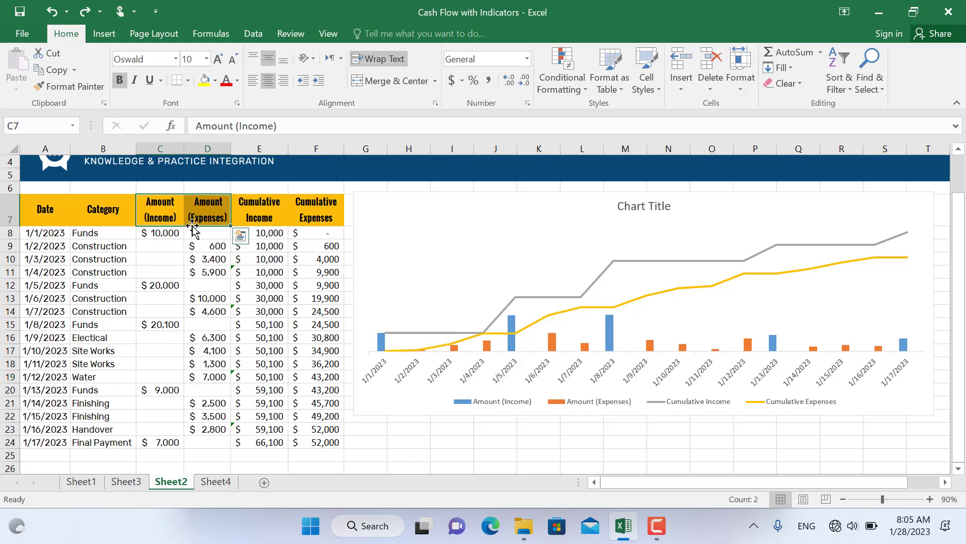
pyautogui.hotkey('ctrl', 'c')
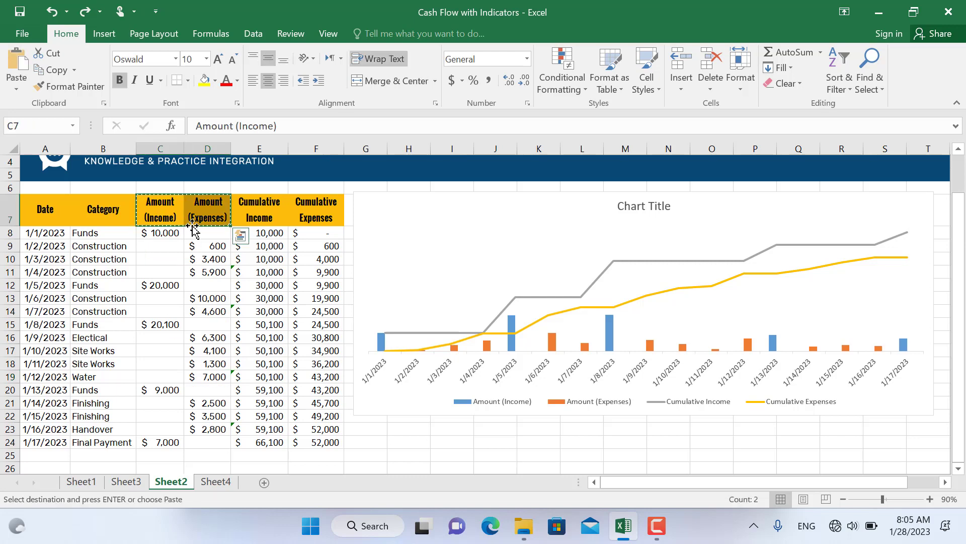
pyautogui.click(216, 482)
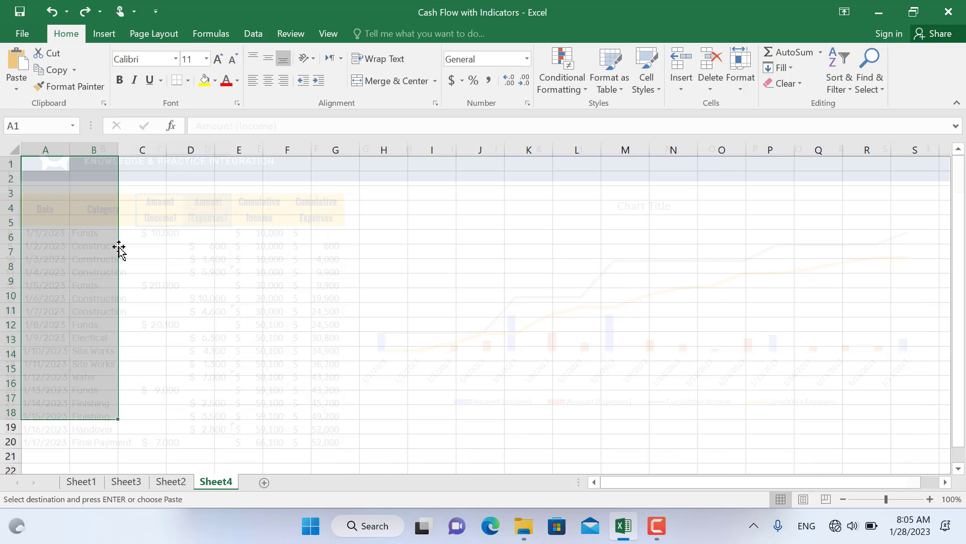
pyautogui.click(55, 167)
pyautogui.hotkey('ctrl', 'v')
# Enter =Sheet2!C8 in A2 and fill it down to row 18
pyautogui.click(55, 198)
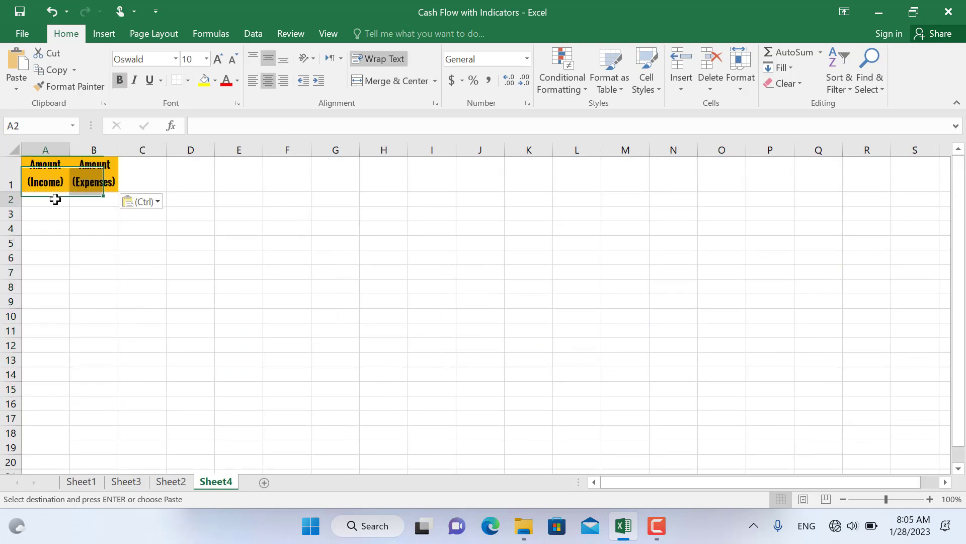
pyautogui.write('=')
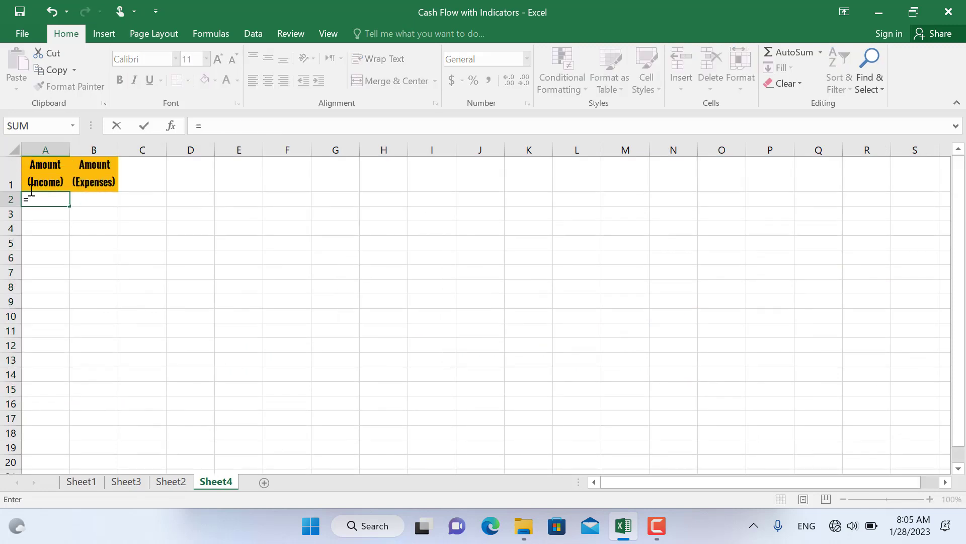
pyautogui.click(171, 482)
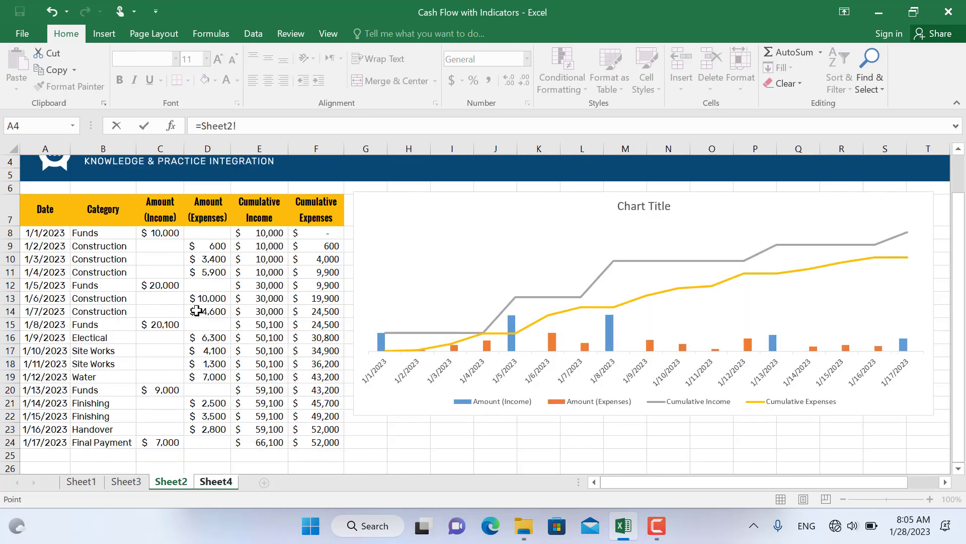
pyautogui.click(166, 233)
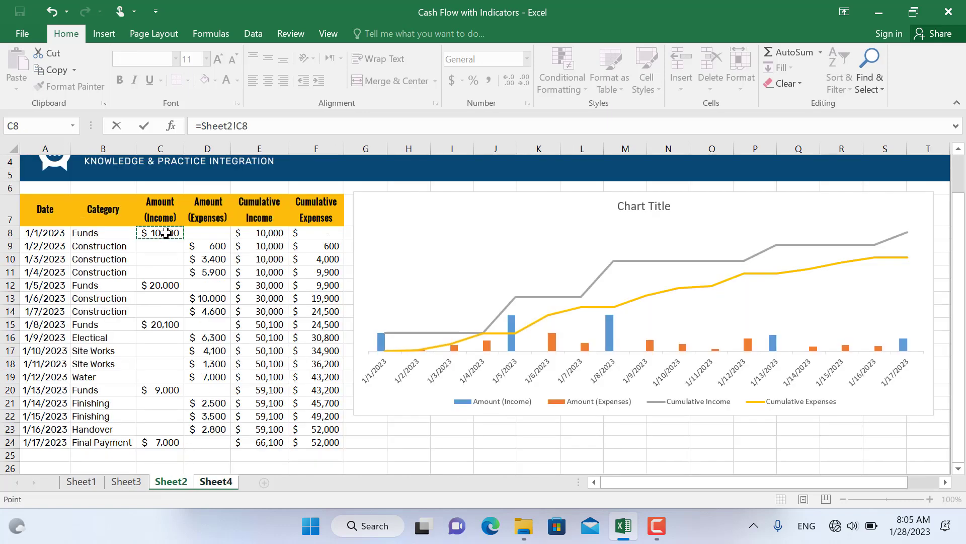
pyautogui.press('Return')
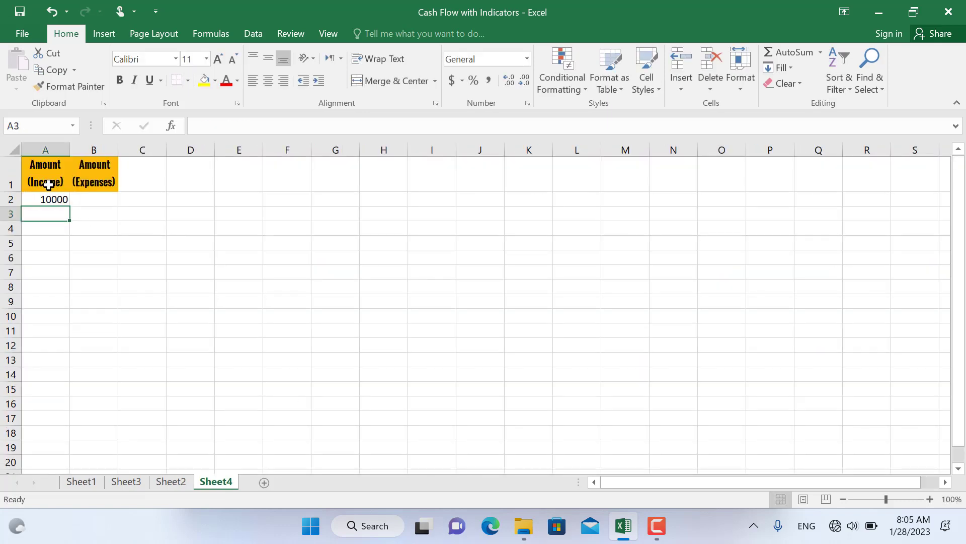
pyautogui.click(59, 202)
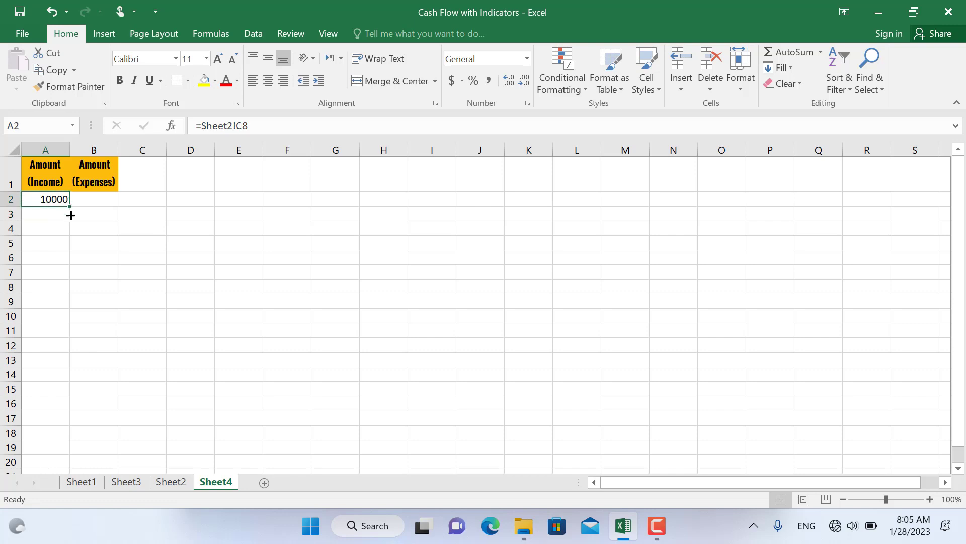
pyautogui.moveTo(71, 215); pyautogui.dragTo(69, 382)
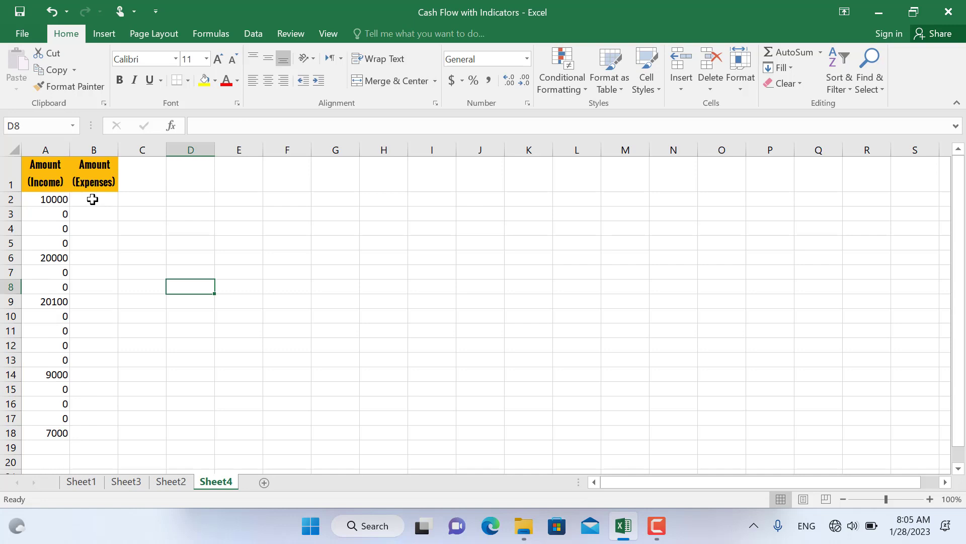
# Select B2 on Sheet4, then return to Sheet2 with the cash flow table and chart
pyautogui.click(93, 199)
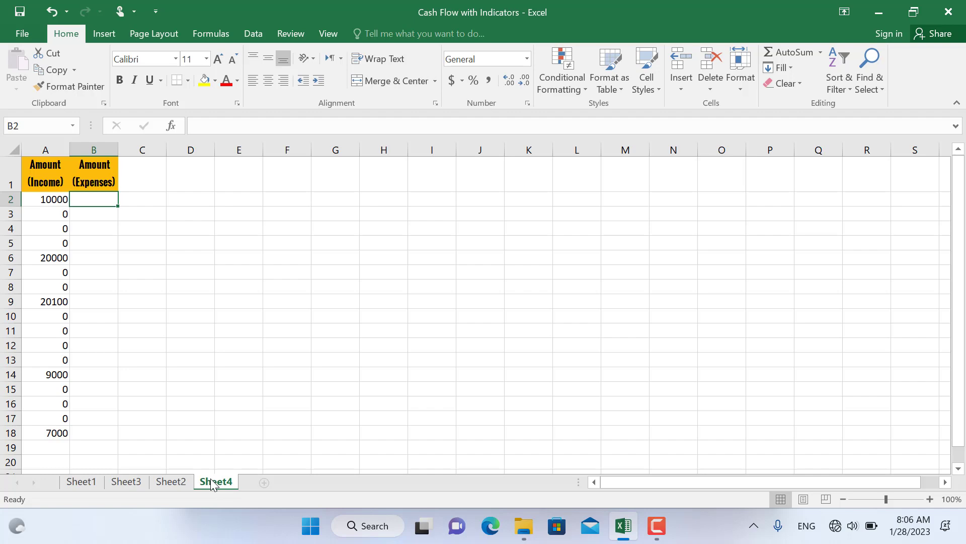
pyautogui.click(185, 484)
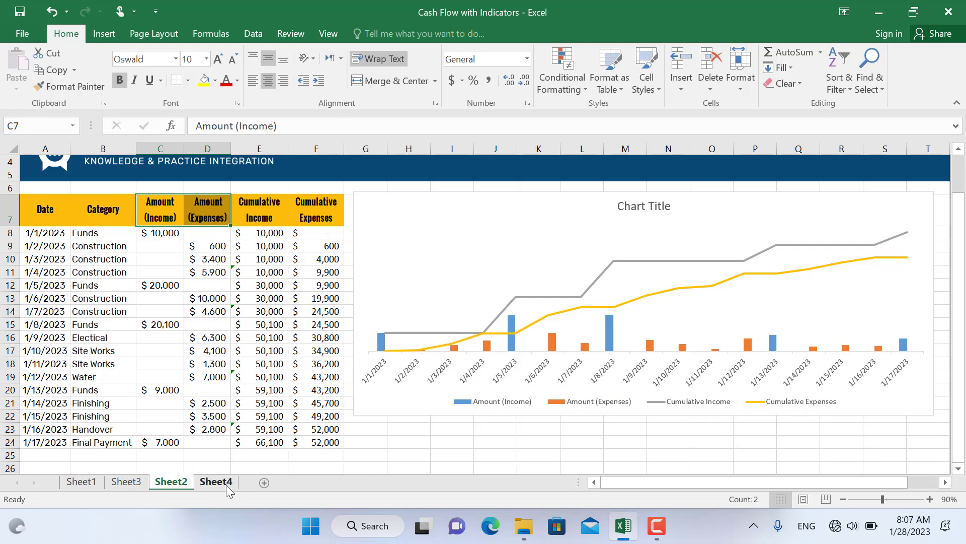
# Enter =-Sheet2!D8 in Sheet4 B2 and fill it down through B18
pyautogui.click(211, 483)
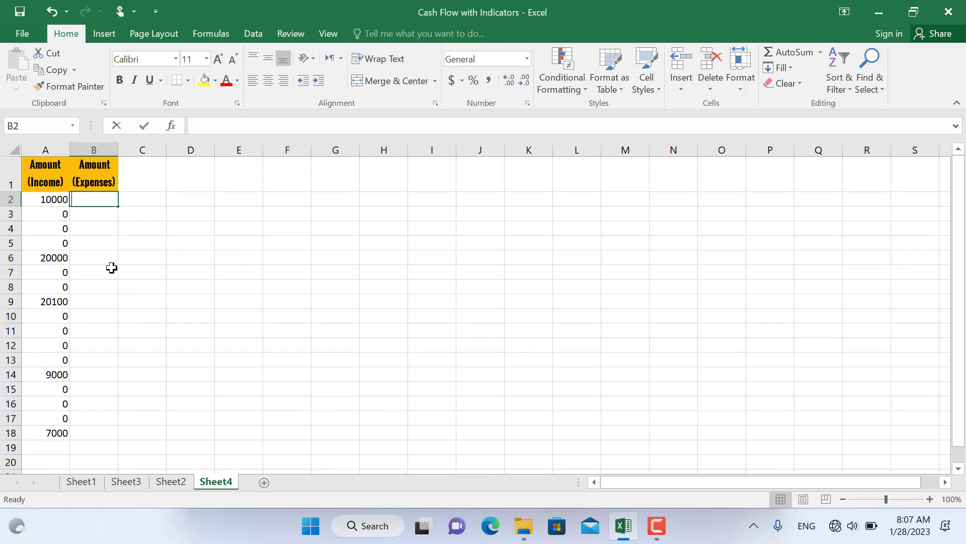
pyautogui.write('=-')
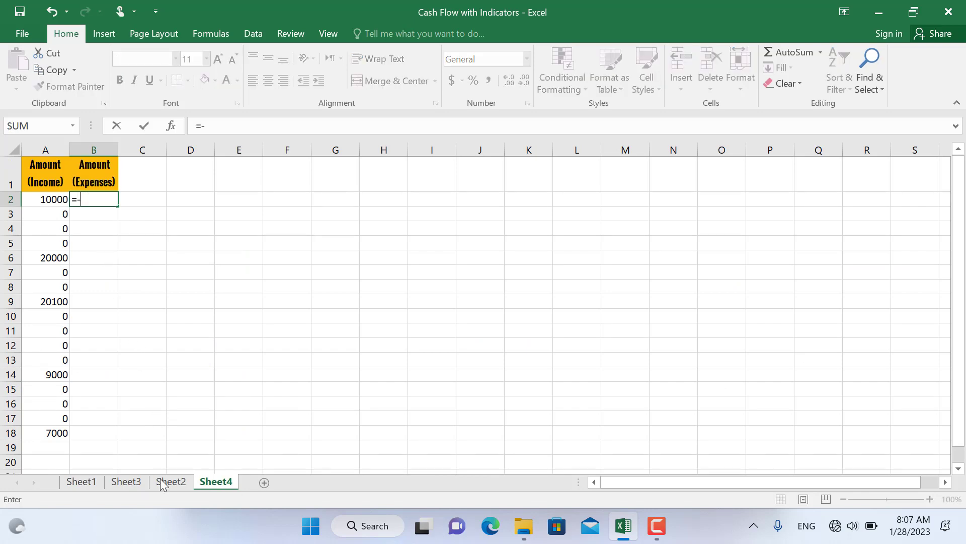
pyautogui.click(169, 482)
pyautogui.click(212, 237)
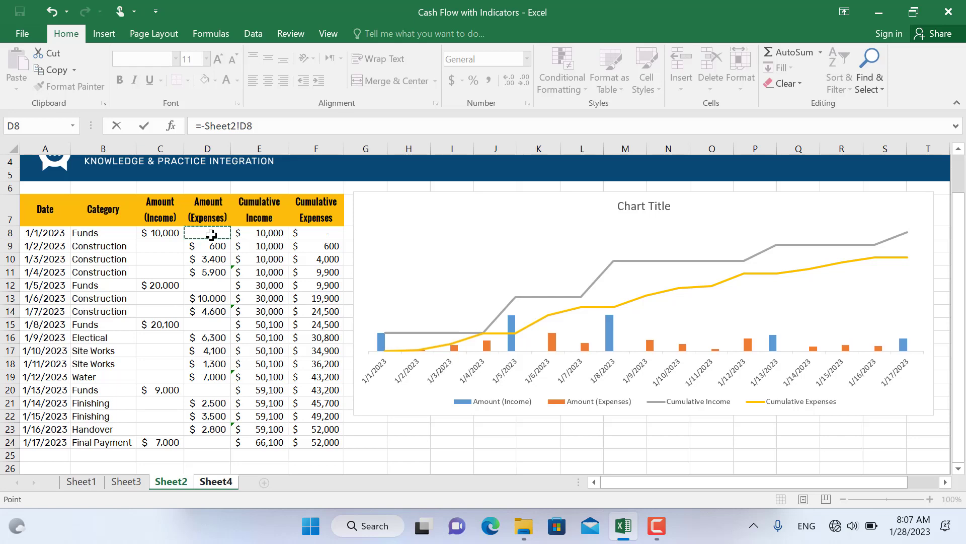
pyautogui.press('Return')
pyautogui.click(112, 199)
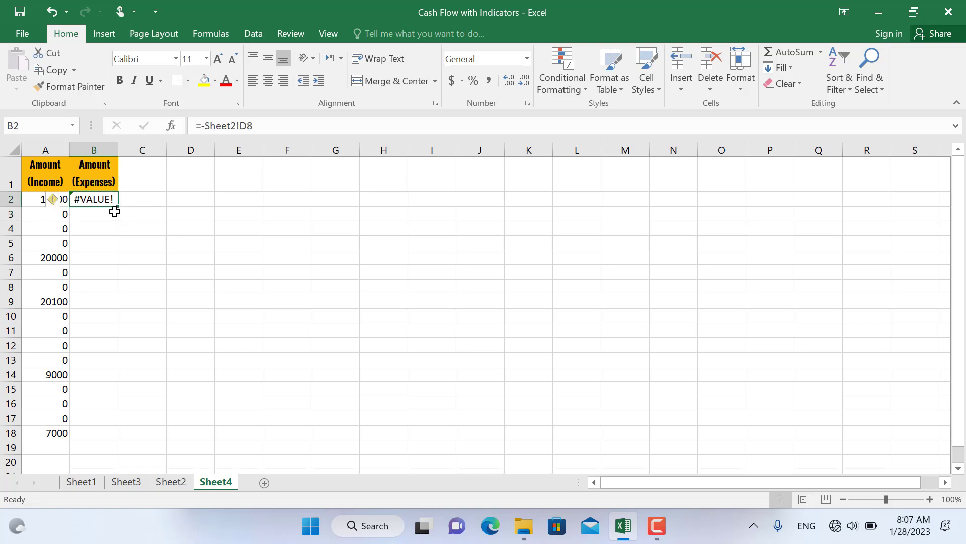
pyautogui.moveTo(118, 212); pyautogui.dragTo(104, 431)
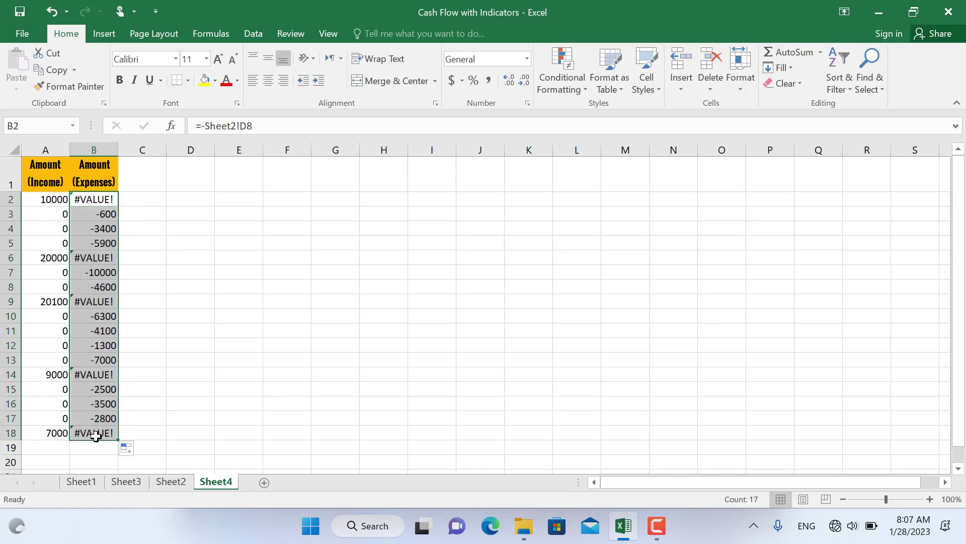
# Clear the #VALUE! errors from column B, including B18, B14, B9, B6 and B2
pyautogui.click(95, 436)
pyautogui.press('Delete')
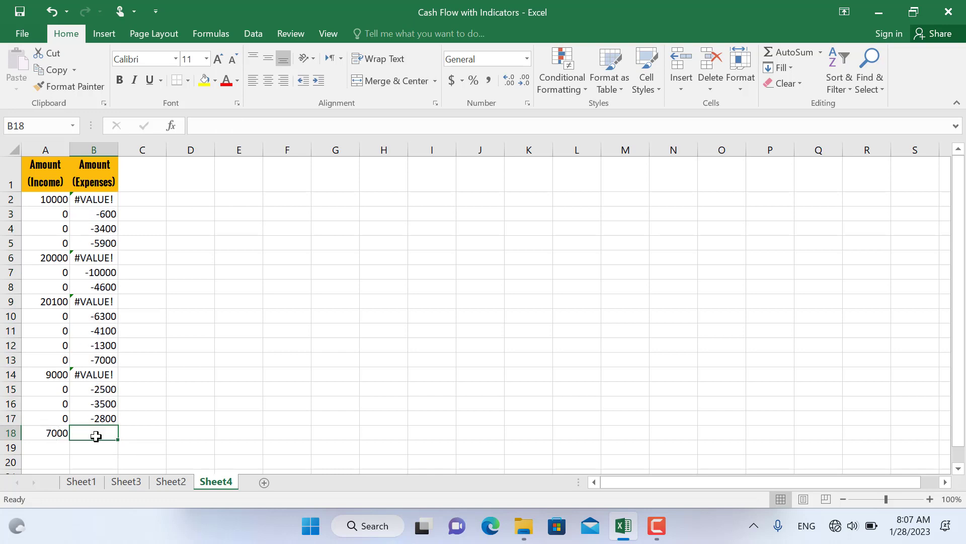
pyautogui.press('Up')
pyautogui.press('Up')
pyautogui.press('Up')
pyautogui.press('Up')
pyautogui.press('Delete')
pyautogui.press('Up')
pyautogui.press('Up')
pyautogui.press('Up')
pyautogui.press('Up')
pyautogui.press('Up')
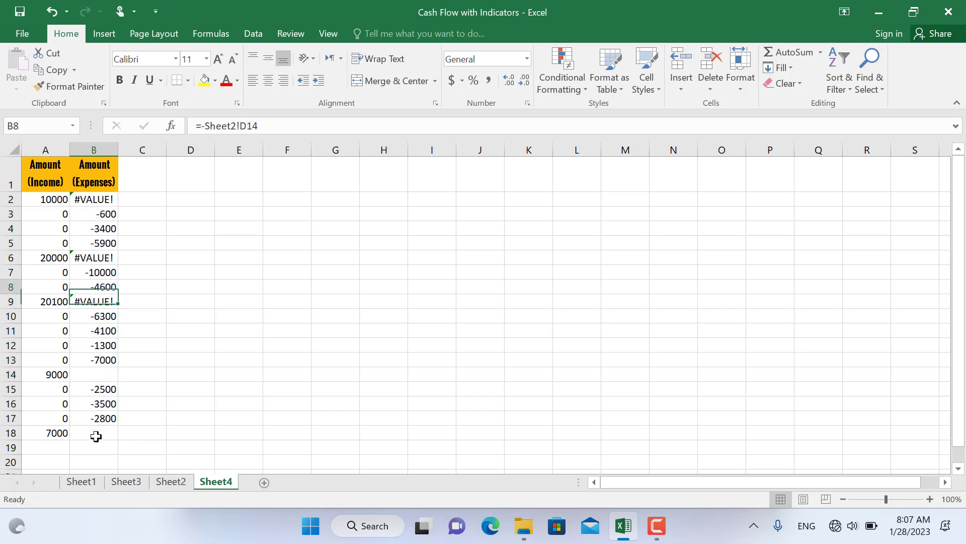
pyautogui.press('Delete')
pyautogui.press('Up')
pyautogui.press('Up')
pyautogui.press('Up')
pyautogui.press('Delete')
pyautogui.press('Up')
pyautogui.press('Up')
pyautogui.press('Up')
pyautogui.press('Up')
pyautogui.press('Delete')
pyautogui.press('Left')
# Format A2:B18 as Accounting dollars with no decimal places
pyautogui.keyDown('shift'); pyautogui.click(97, 432); pyautogui.keyUp('shift')
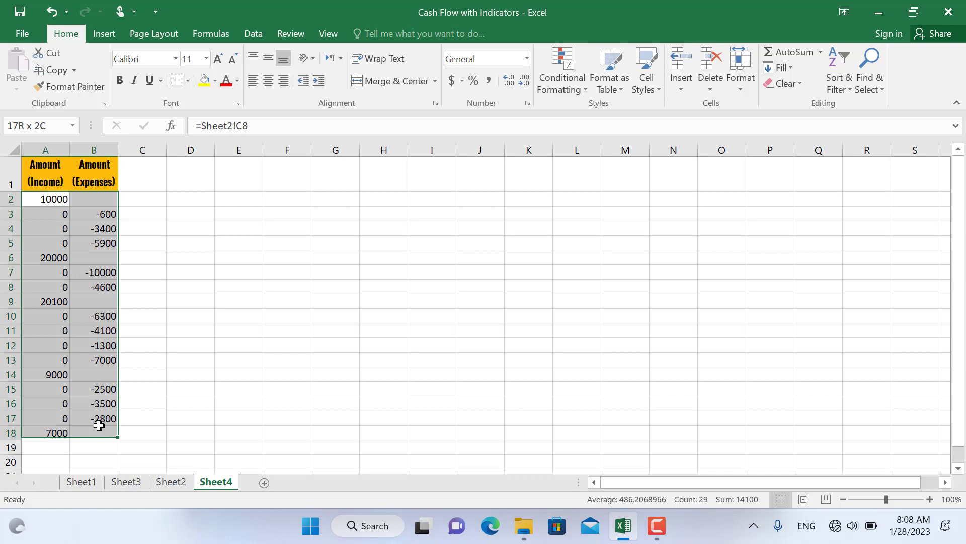
pyautogui.click(451, 81)
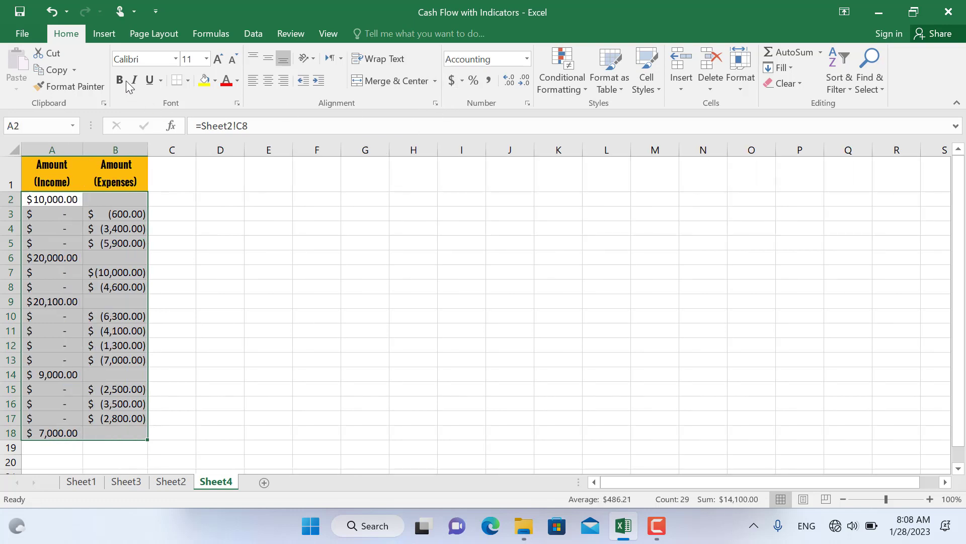
pyautogui.click(524, 80)
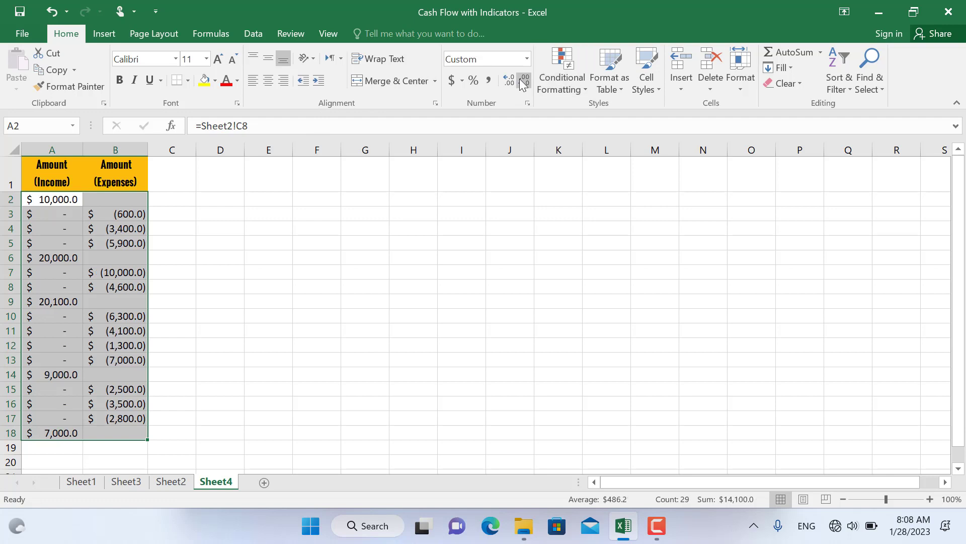
pyautogui.click(524, 80)
pyautogui.click(221, 245)
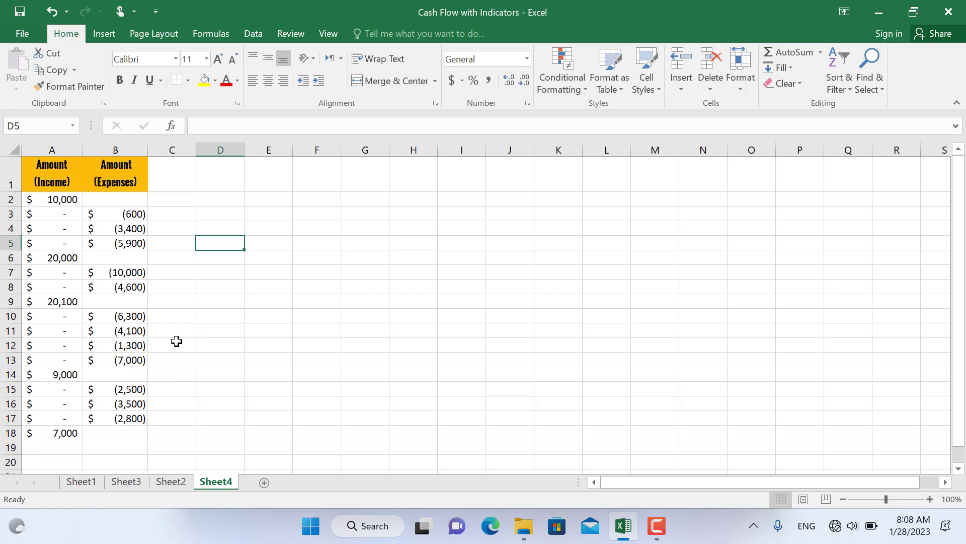
# Enter =NPV(7%,A2:B18) in D5, returning $11,479.92
pyautogui.write('=n')
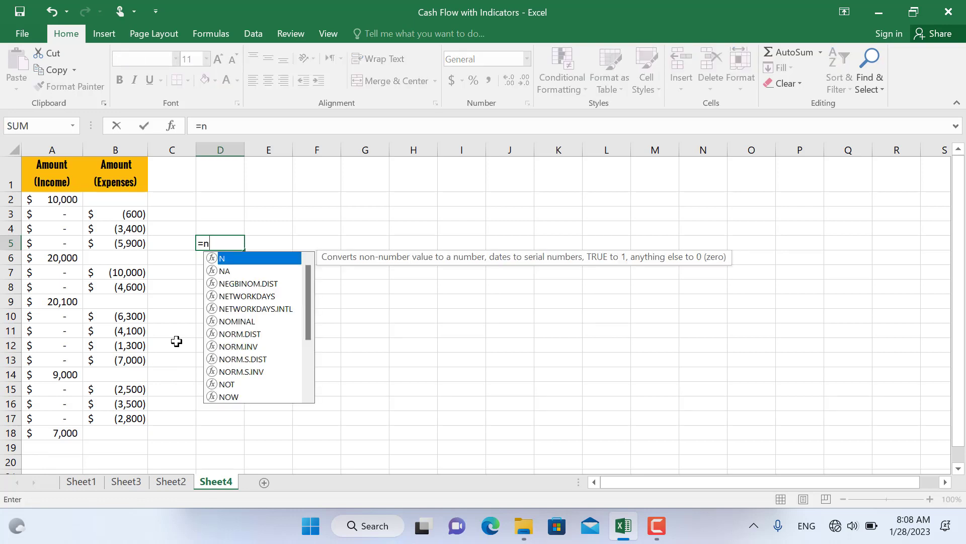
pyautogui.write('pv(')
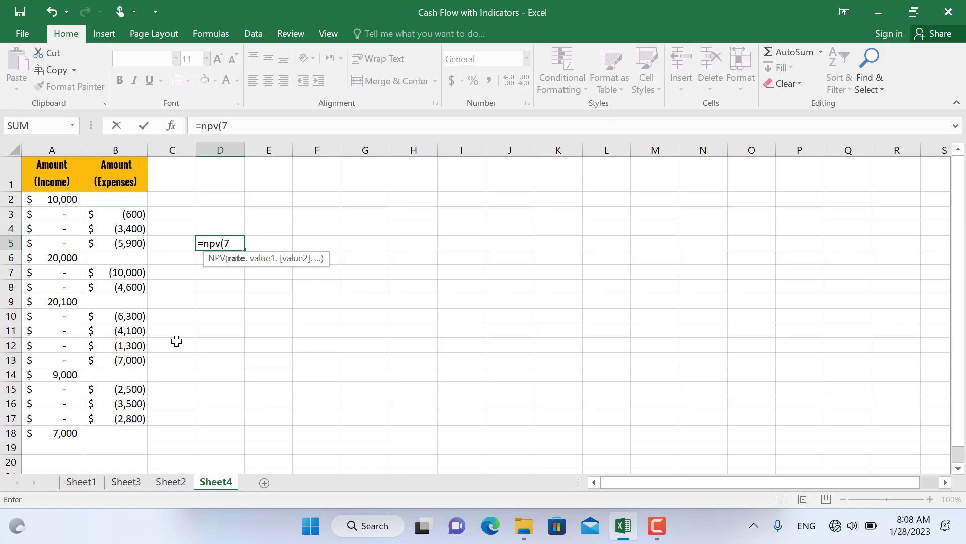
pyautogui.write('7%,')
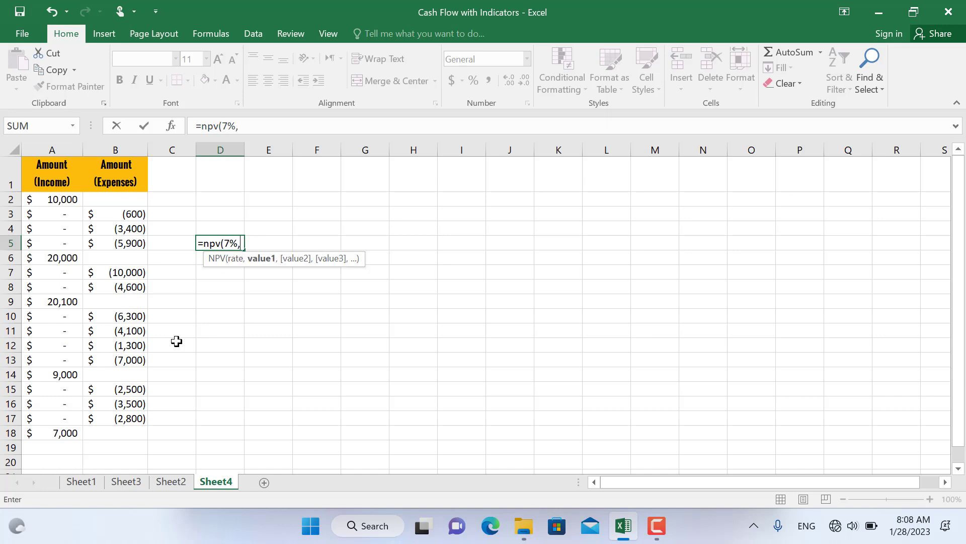
pyautogui.moveTo(44, 200); pyautogui.dragTo(115, 440)
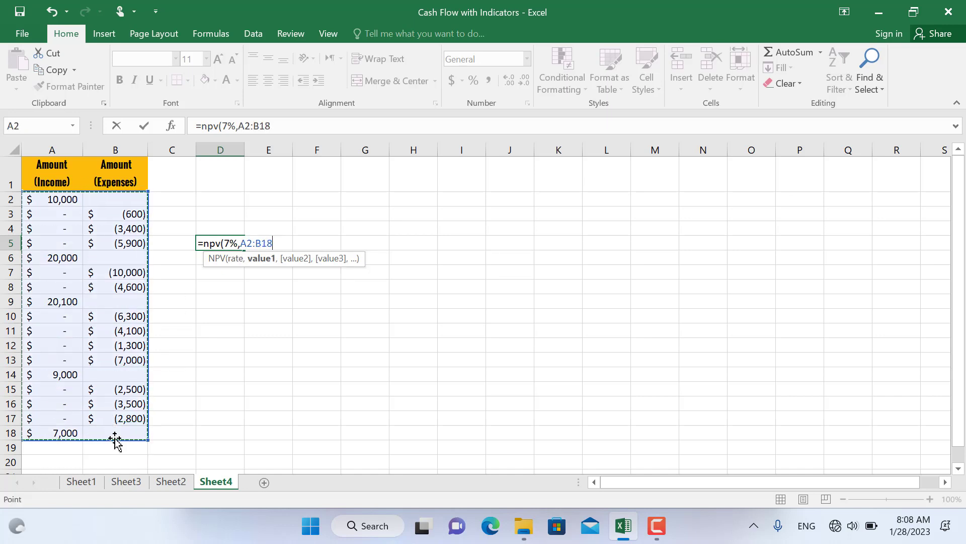
pyautogui.press('Return')
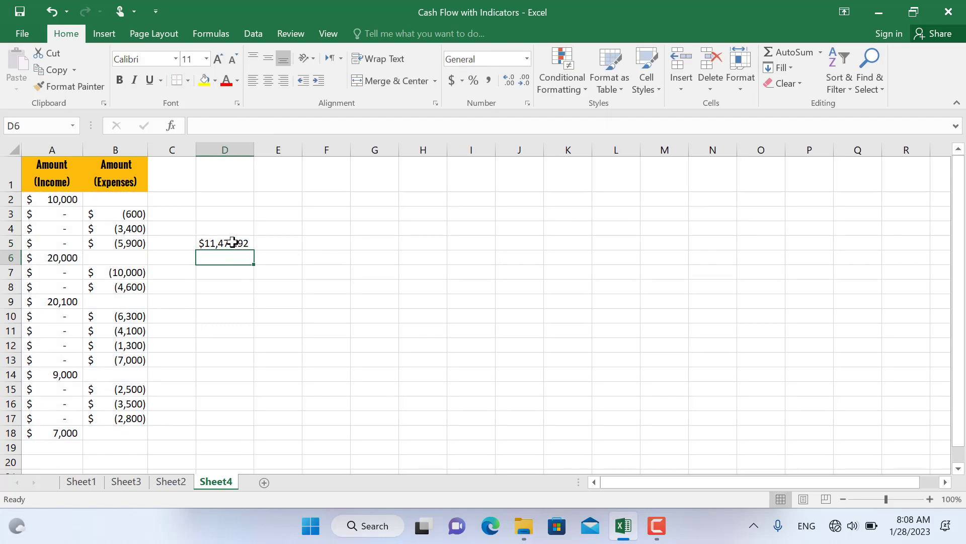
# On Sheet2, draw a text box at the combo chart's upper right
pyautogui.click(180, 484)
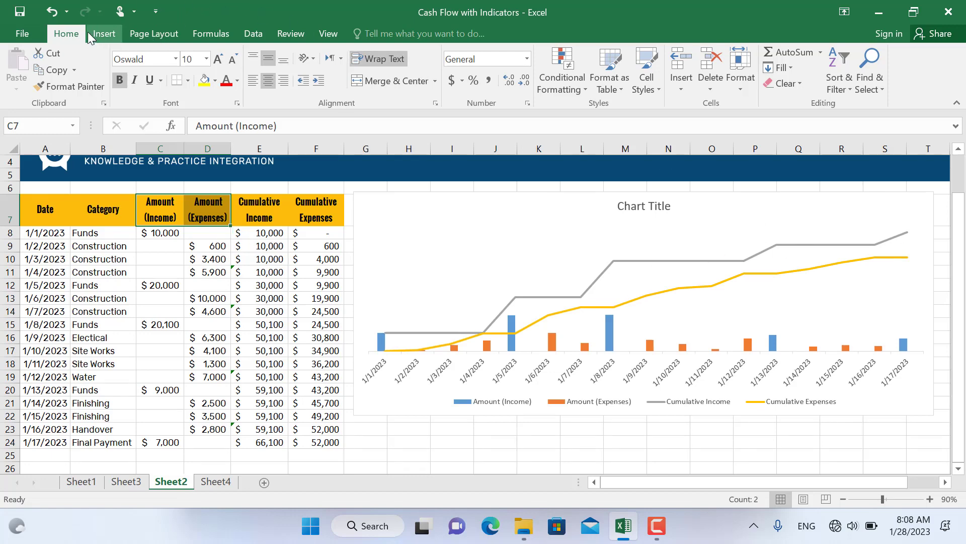
pyautogui.click(101, 33)
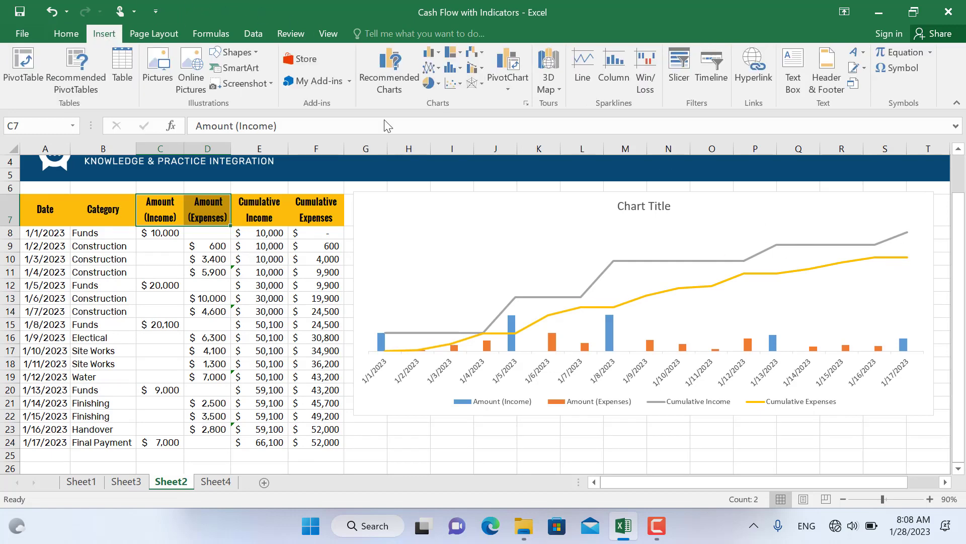
pyautogui.click(790, 68)
pyautogui.moveTo(825, 199)
pyautogui.mouseDown()
pyautogui.moveTo(859, 218)
pyautogui.moveTo(904, 220)
pyautogui.mouseUp()
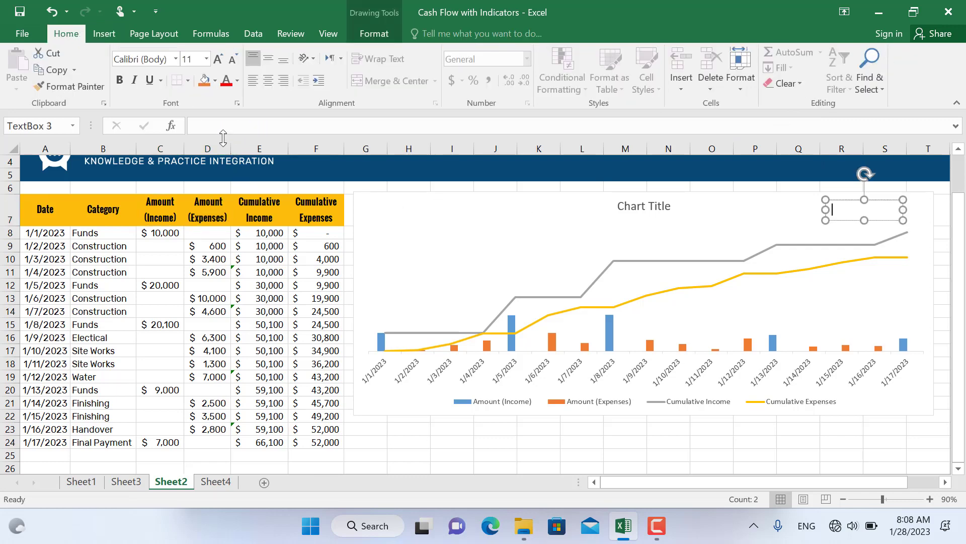
# Link the text box to Sheet4!D5 so it shows the $11,479.92 NPV
pyautogui.click(208, 126)
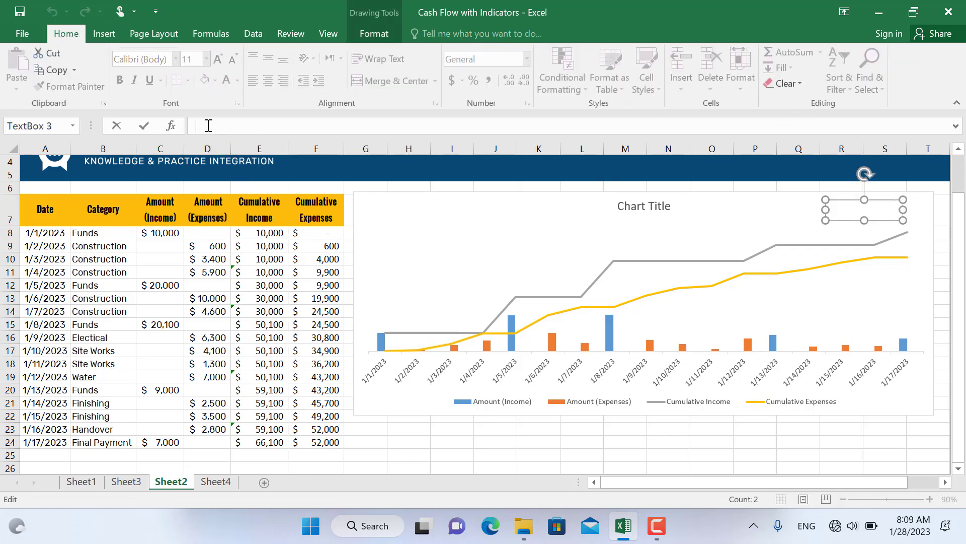
pyautogui.write('=')
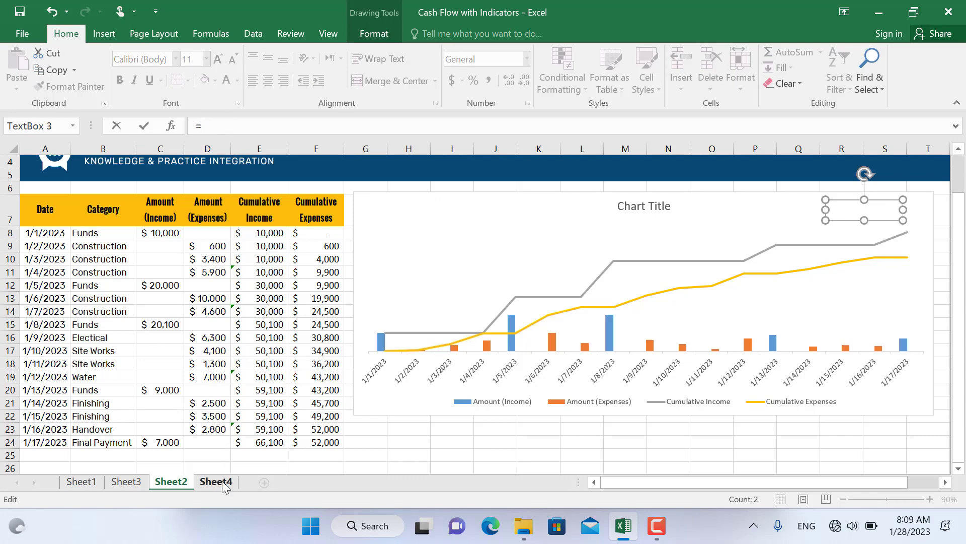
pyautogui.click(217, 479)
pyautogui.click(224, 244)
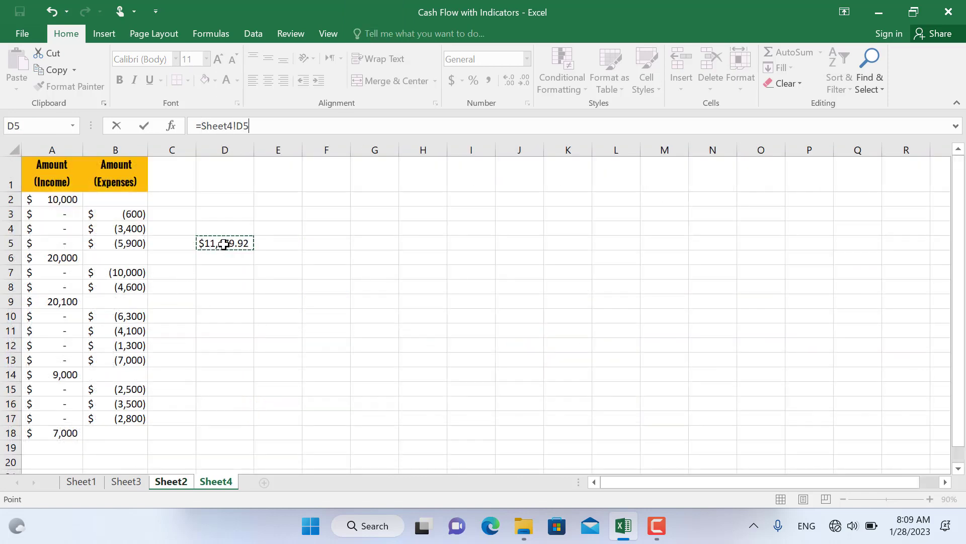
pyautogui.press('Return')
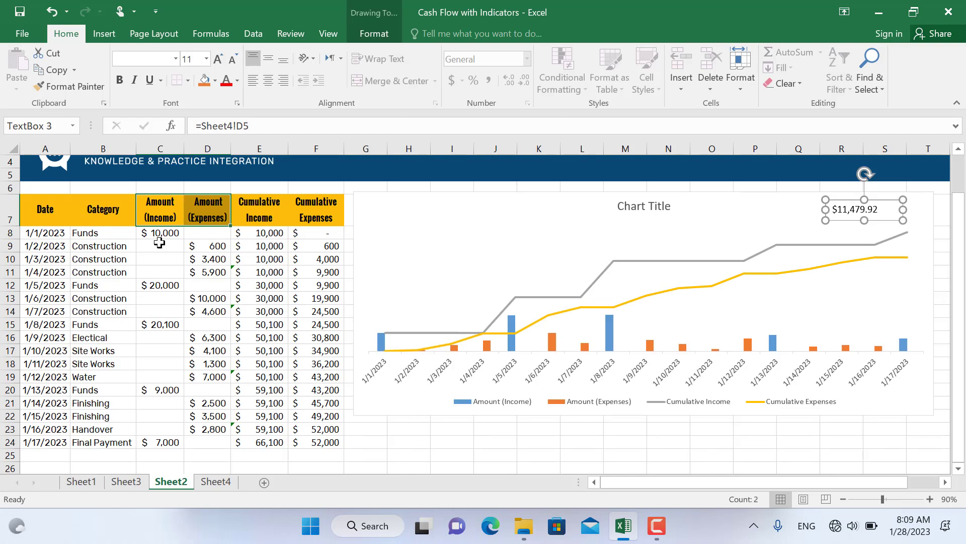
# Enter 15,000 as the 1/5/2023 income in C12 and confirm the chart's NPV reads $8,569.88
pyautogui.click(157, 288)
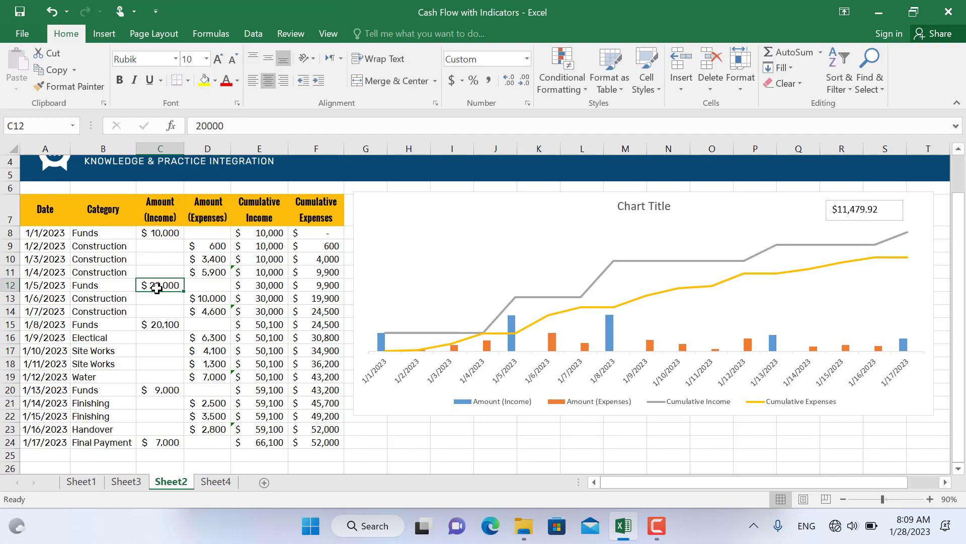
pyautogui.write('15')
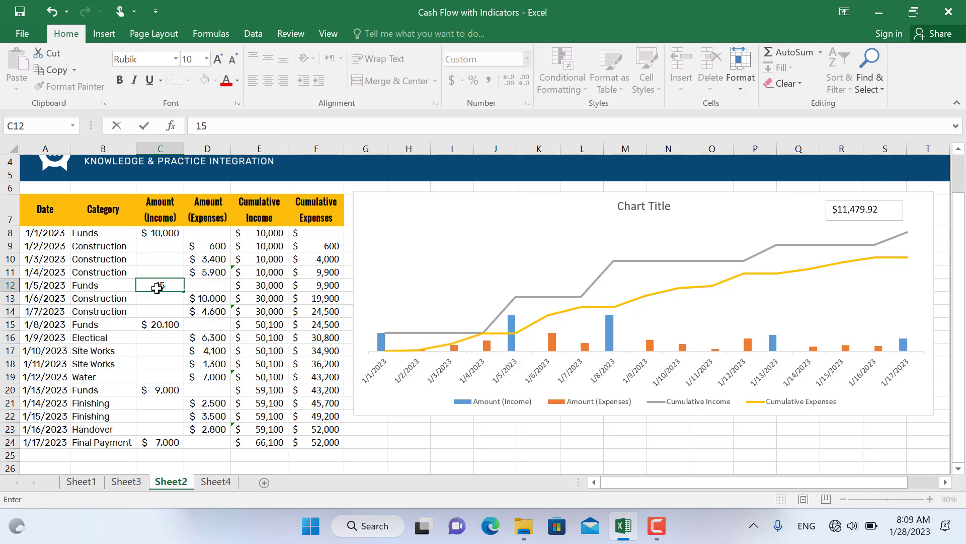
pyautogui.write(',000')
pyautogui.press('Return')
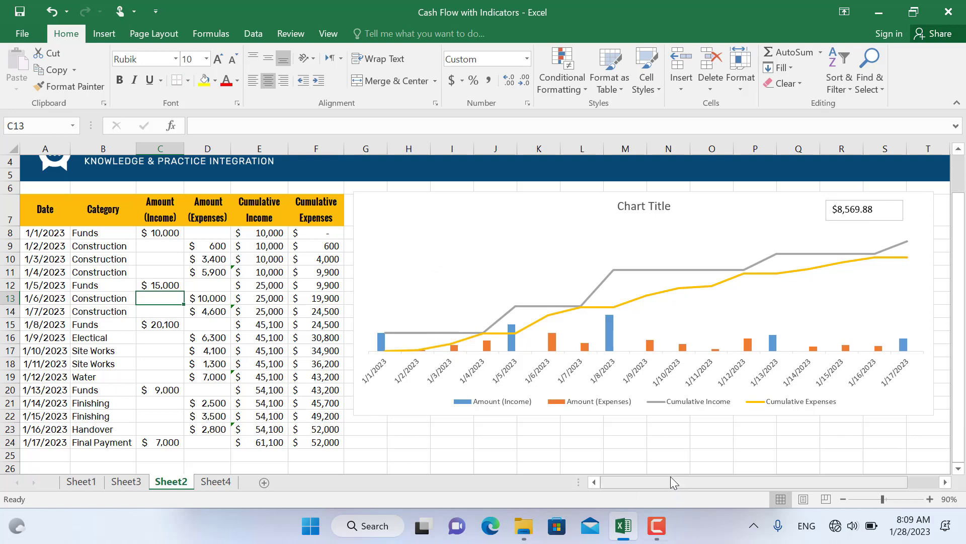
pyautogui.scroll(1, 666, 475)
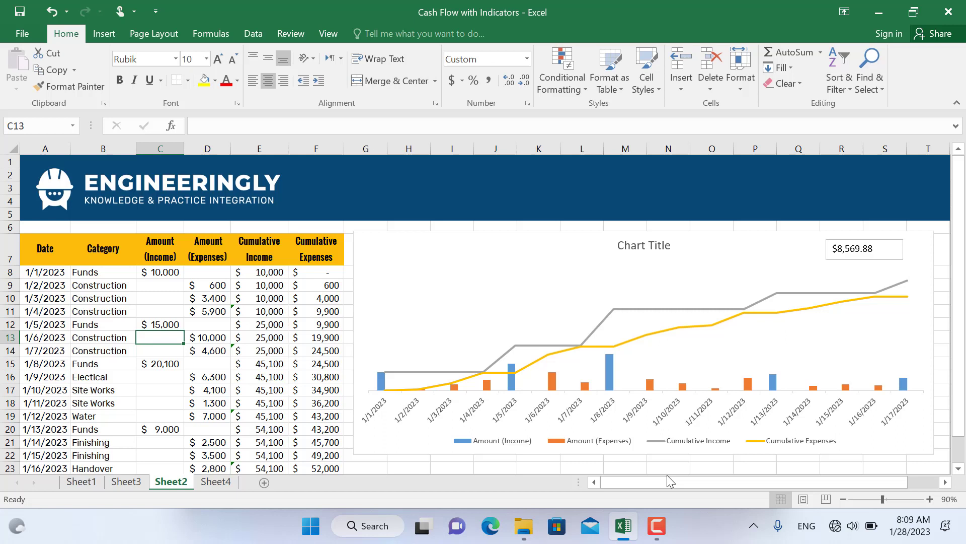